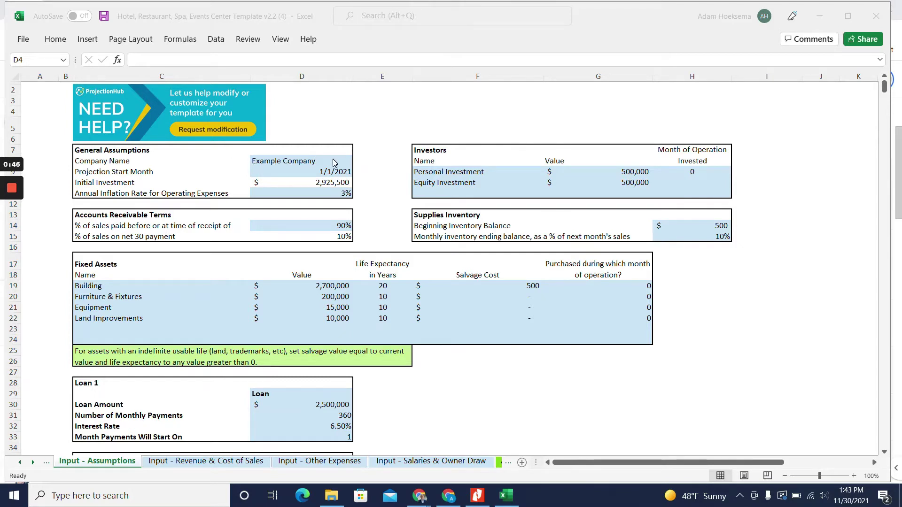
Step: Set the Projection Start Month in General Assumptions to 1/1/2022
click(290, 174)
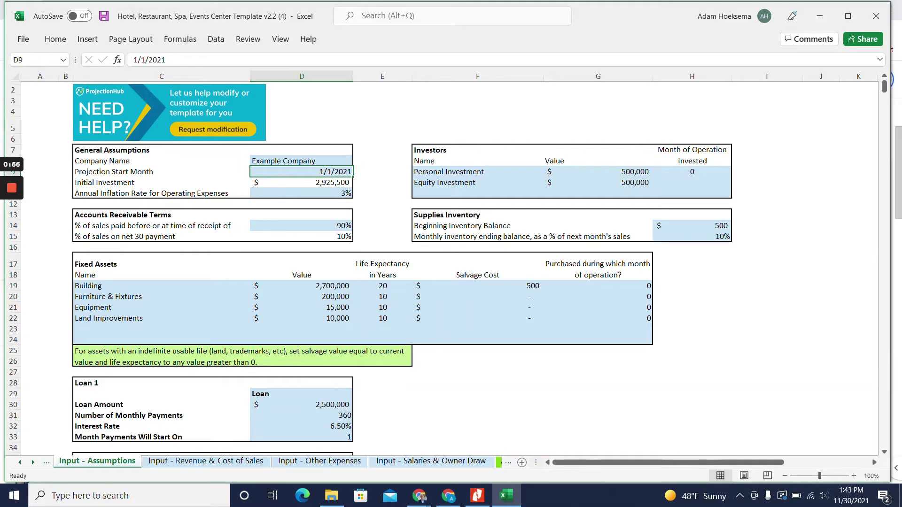
key(F2)
key(BackSpace)
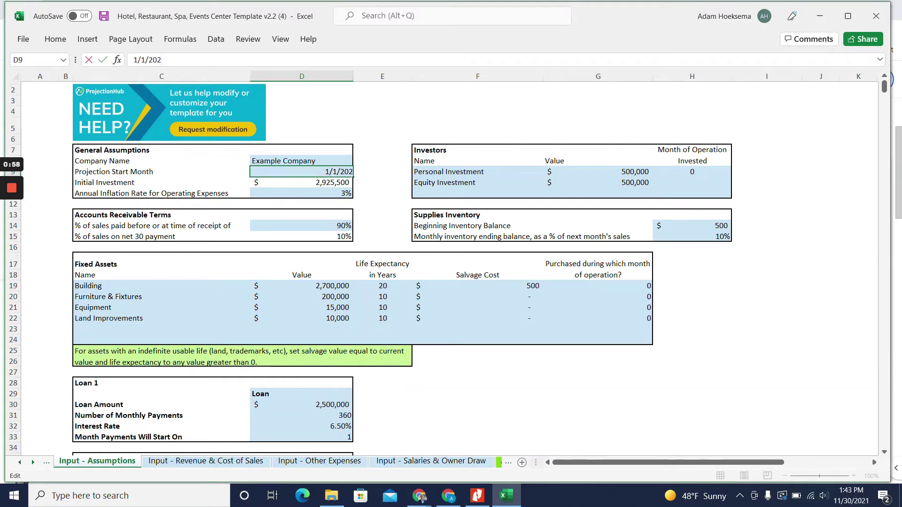
text(2)
key(Return)
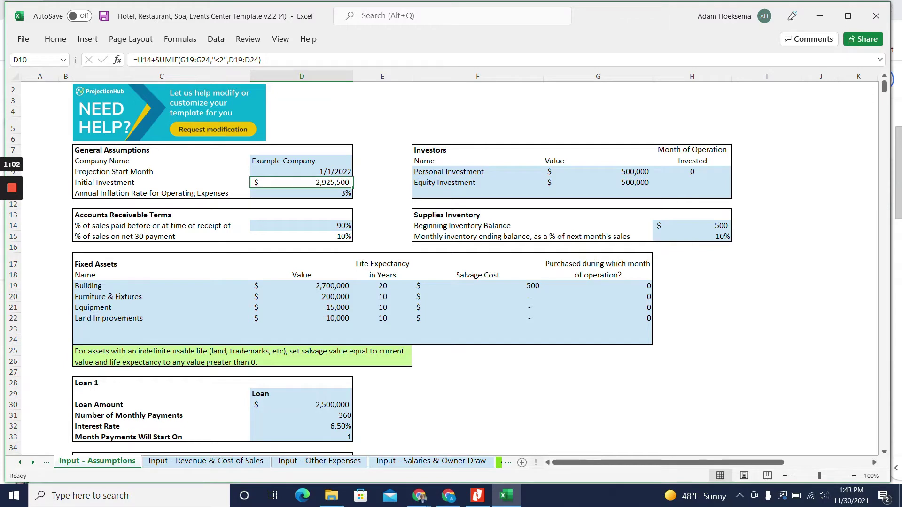
Step: Enter 0 as the month of operation invested for the Equity Investment in the Investors table
click(478, 172)
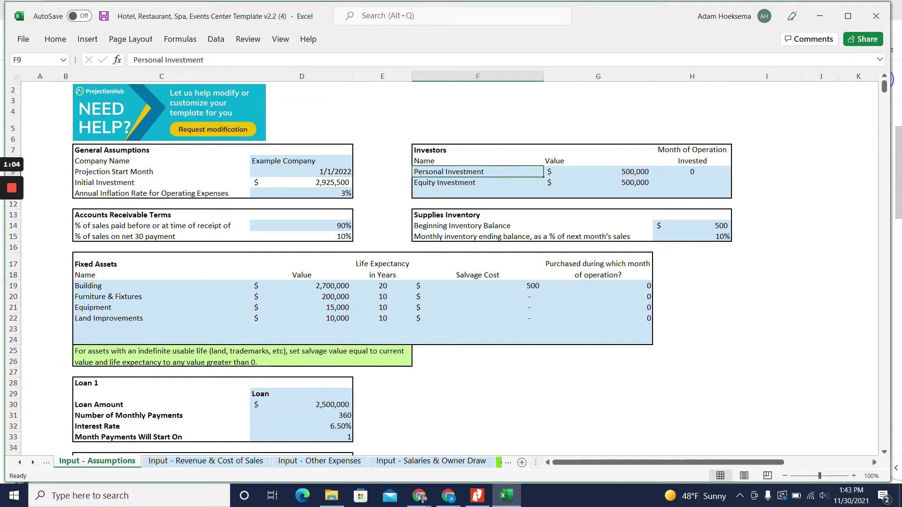
click(692, 183)
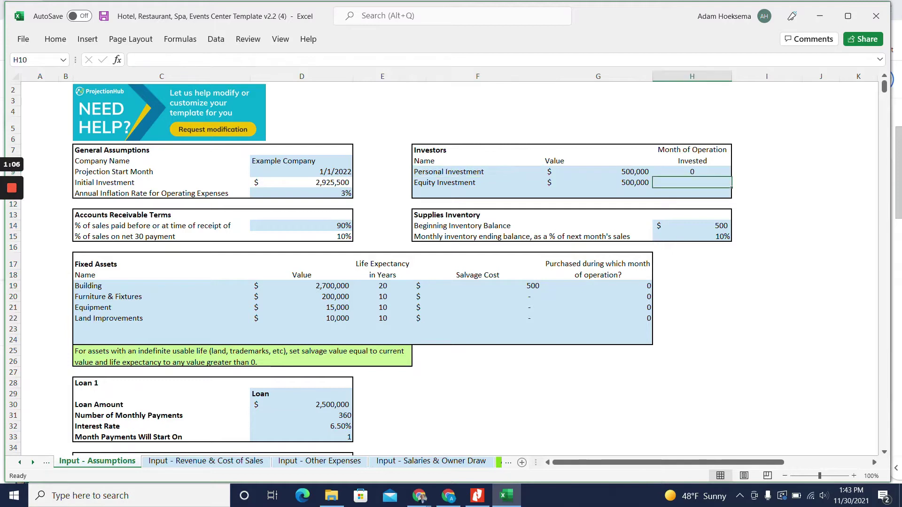
text(0)
key(Return)
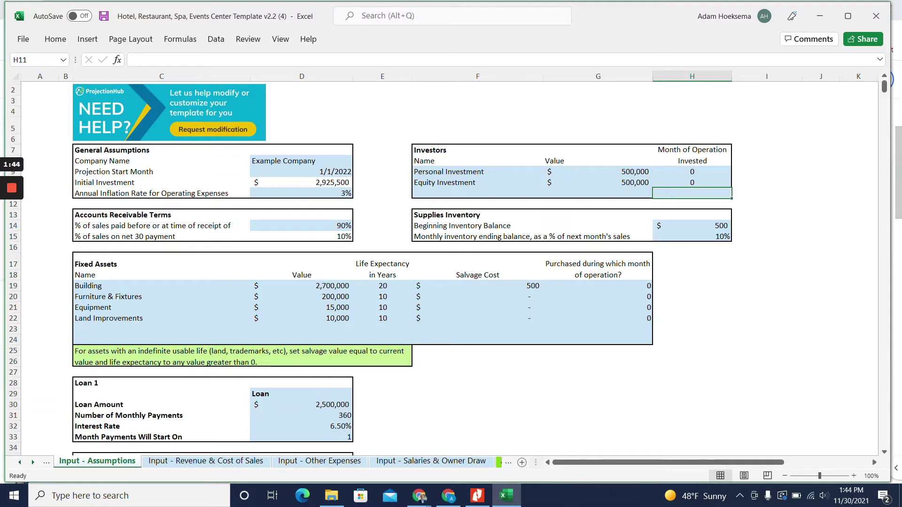
Step: Check the Accounts Receivable Terms and set the Beginning Inventory Balance under Supplies Inventory to 5,000
click(161, 286)
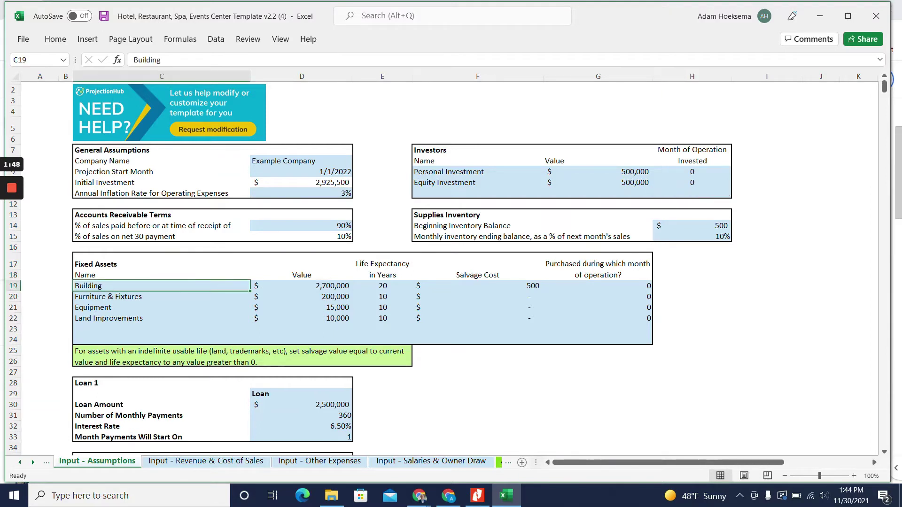
click(301, 226)
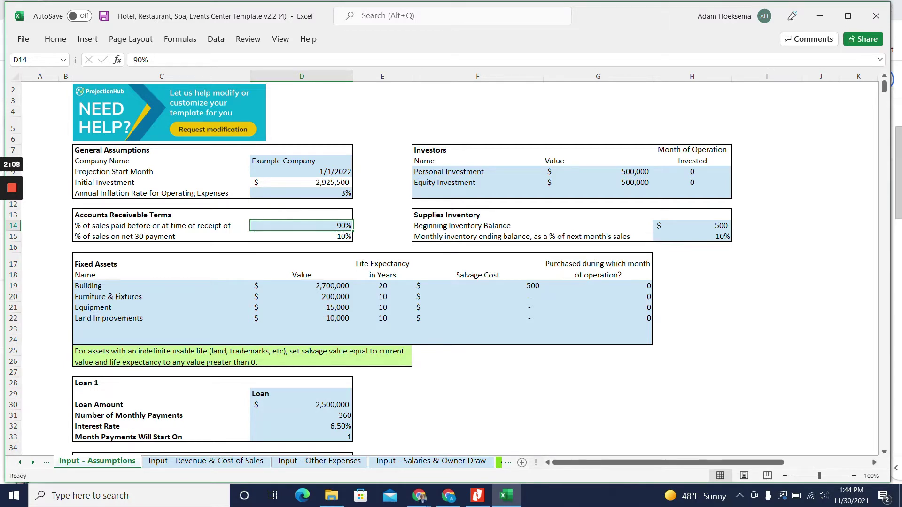
click(302, 236)
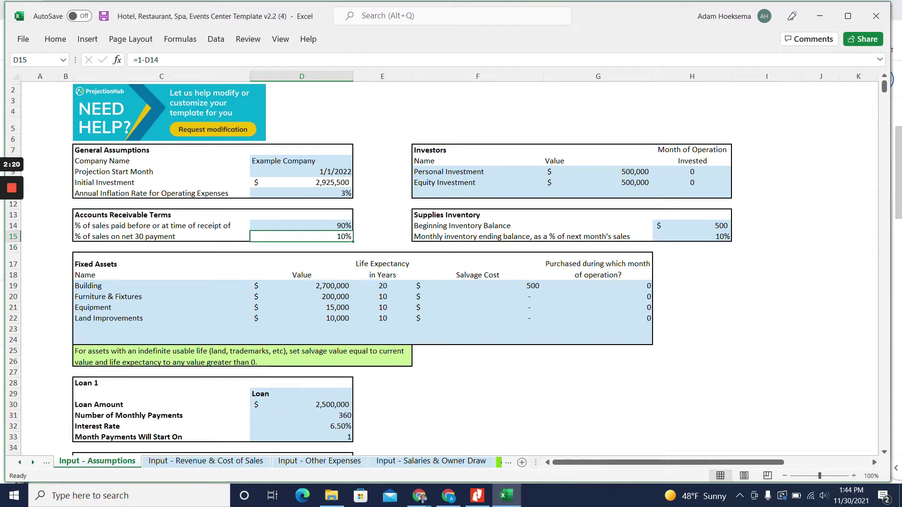
click(598, 225)
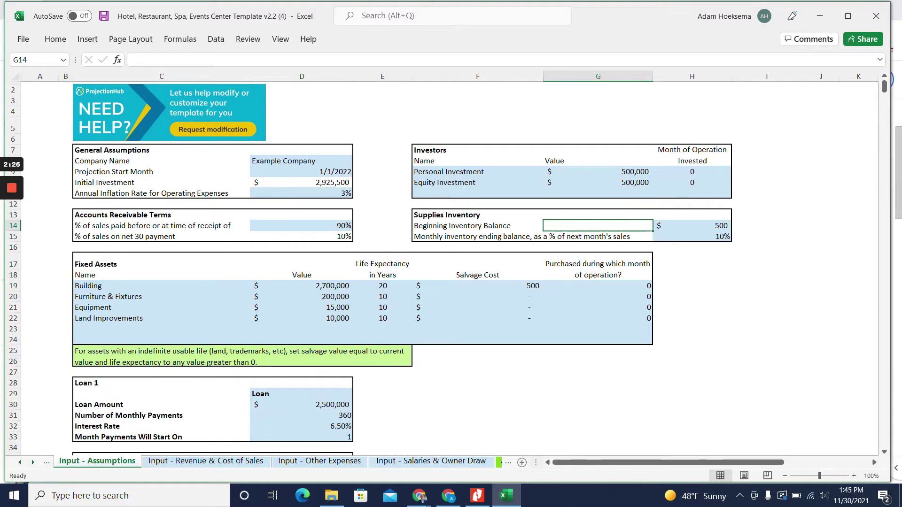
click(692, 226)
text(5000)
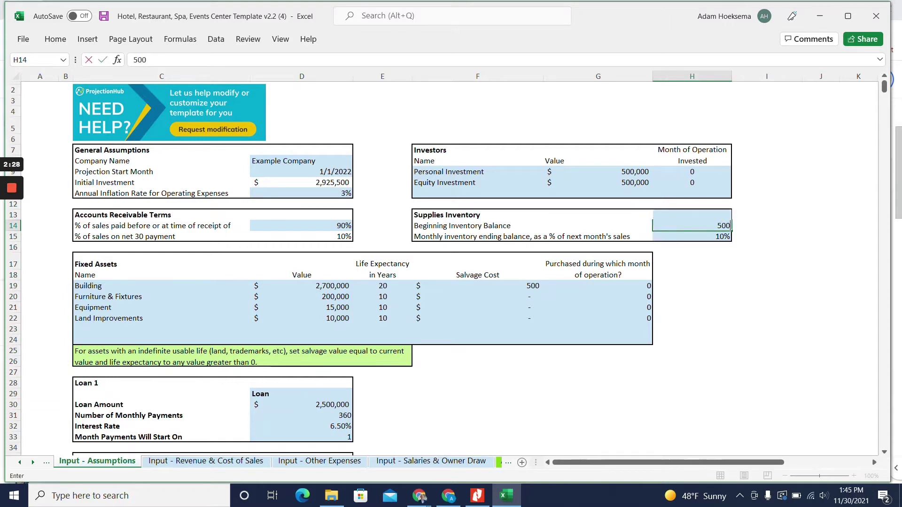
key(Return)
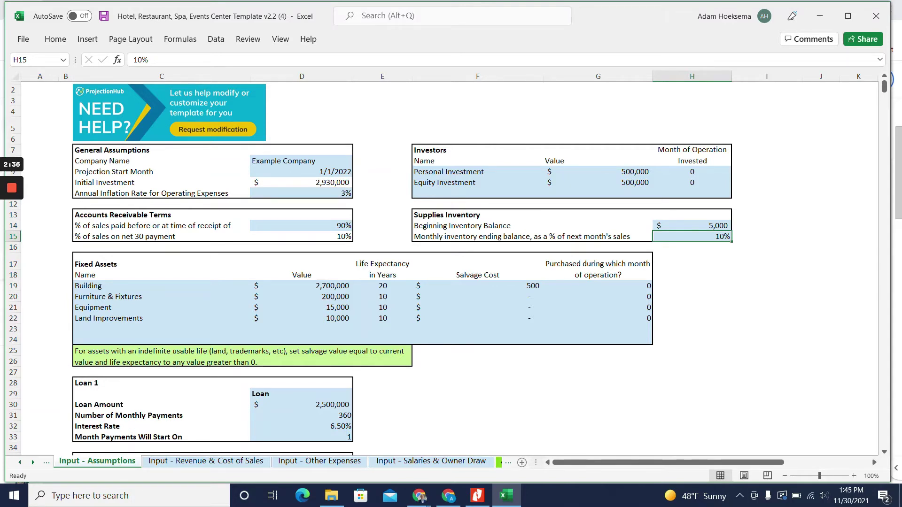
Step: Set the Building's salvage cost in the Fixed Assets table to 0
scroll(369, 269, down, 1)
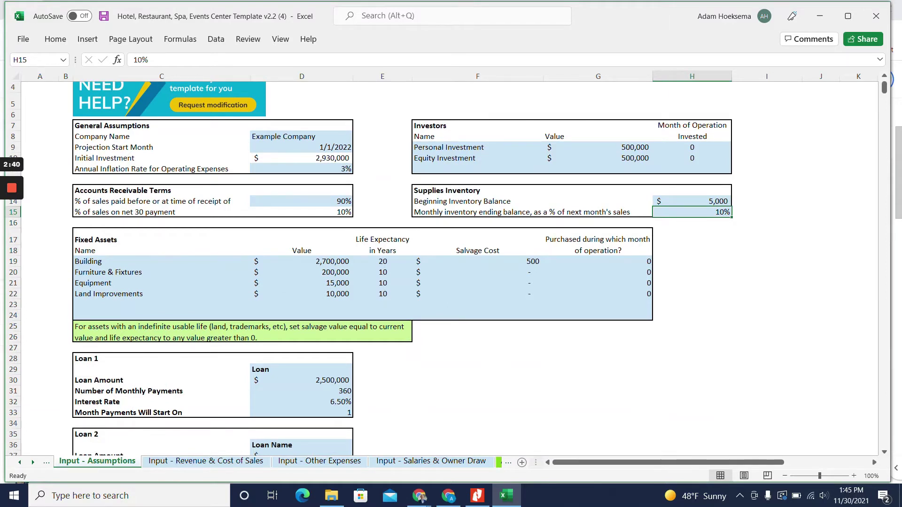
click(161, 261)
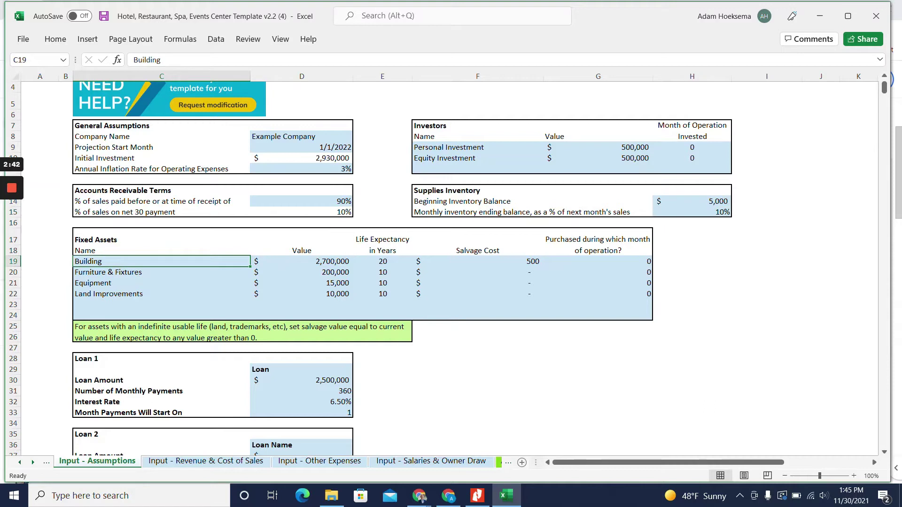
click(302, 262)
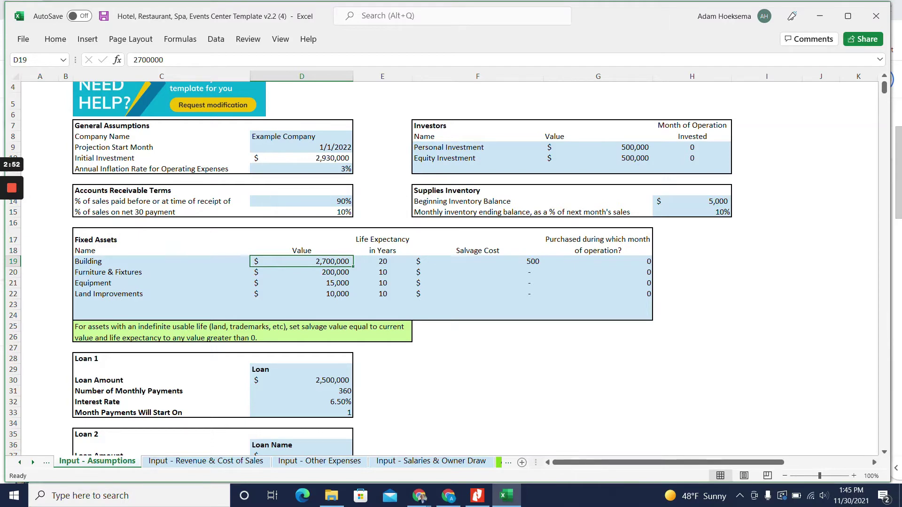
click(477, 261)
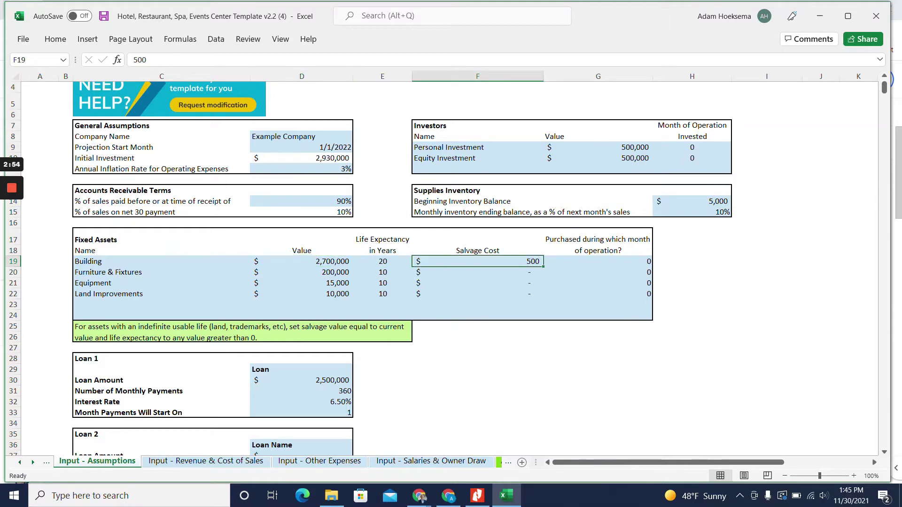
text(0)
key(Return)
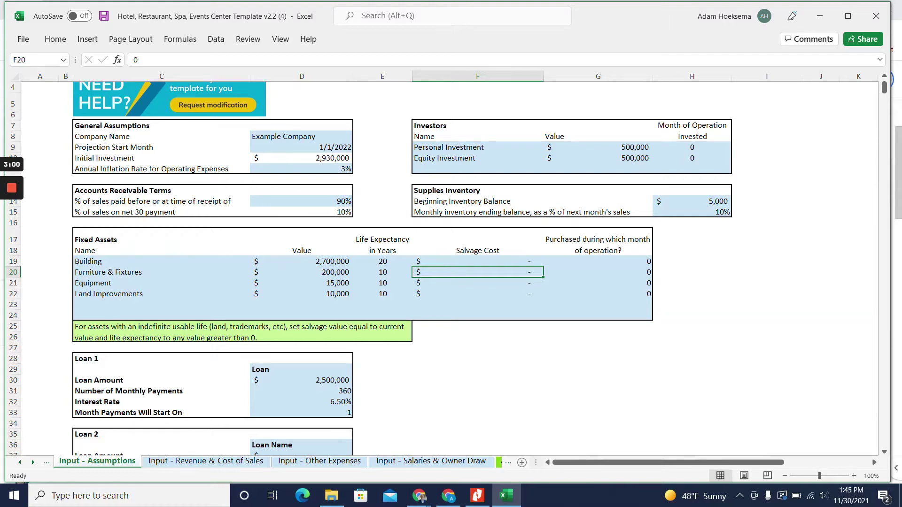
Step: Examine the values of the furniture, equipment and land improvements, and Loan 1's amount, interest rate, number of payments and start month
click(302, 272)
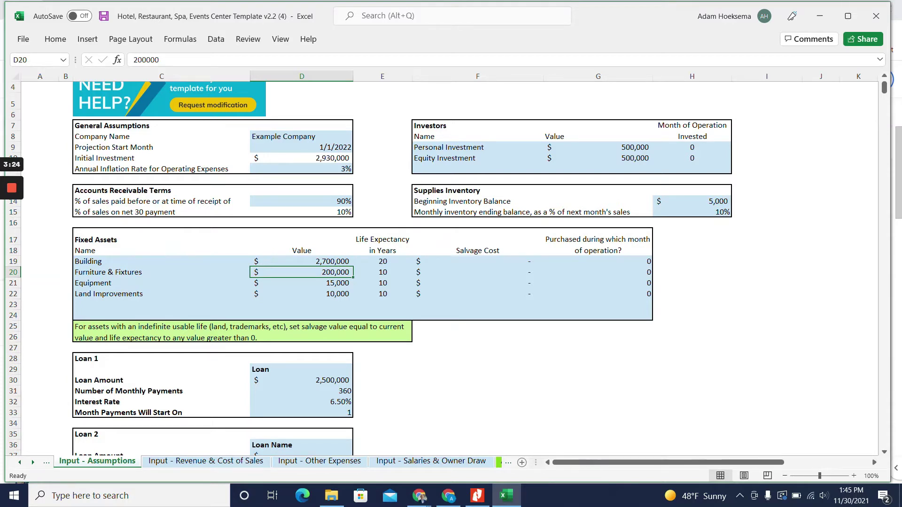
click(301, 283)
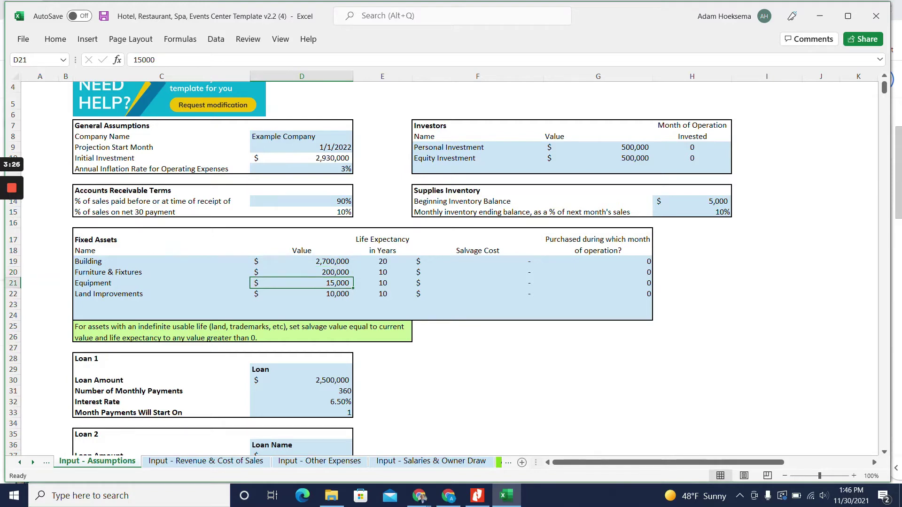
click(302, 294)
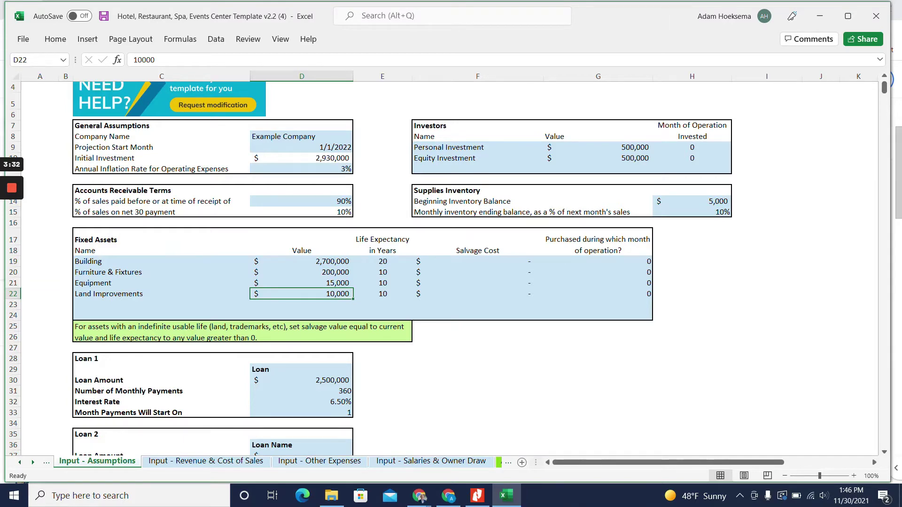
scroll(451, 263, down, 2)
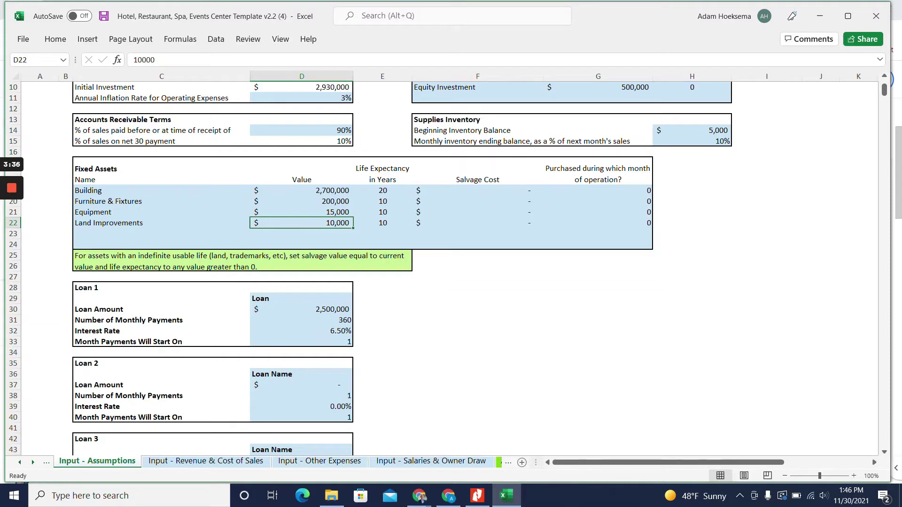
click(302, 309)
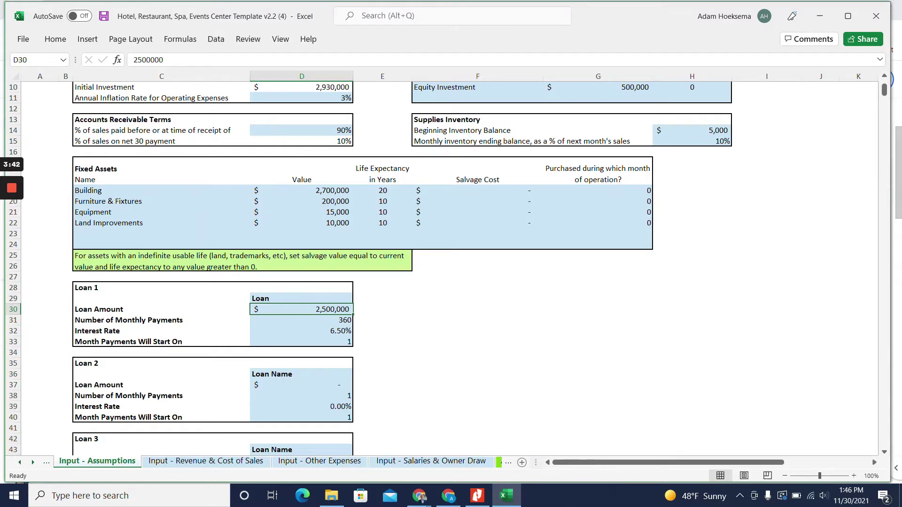
click(301, 332)
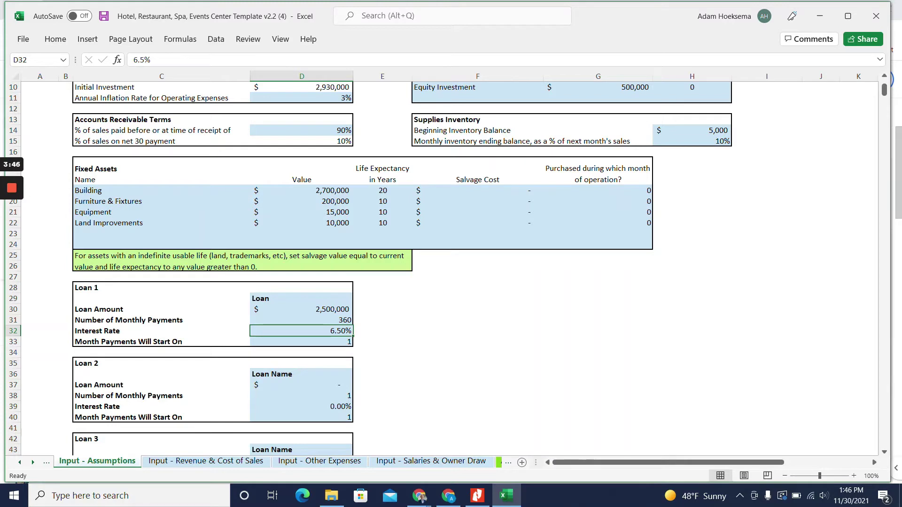
click(302, 320)
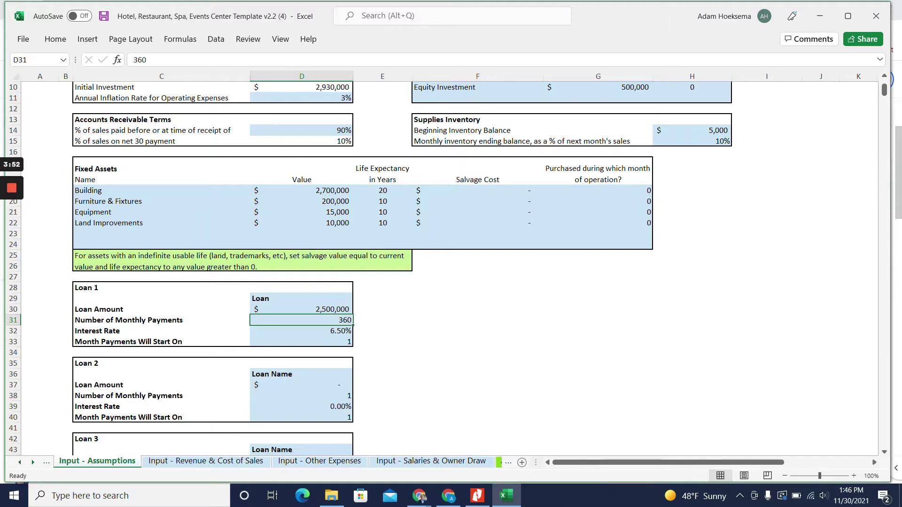
click(300, 341)
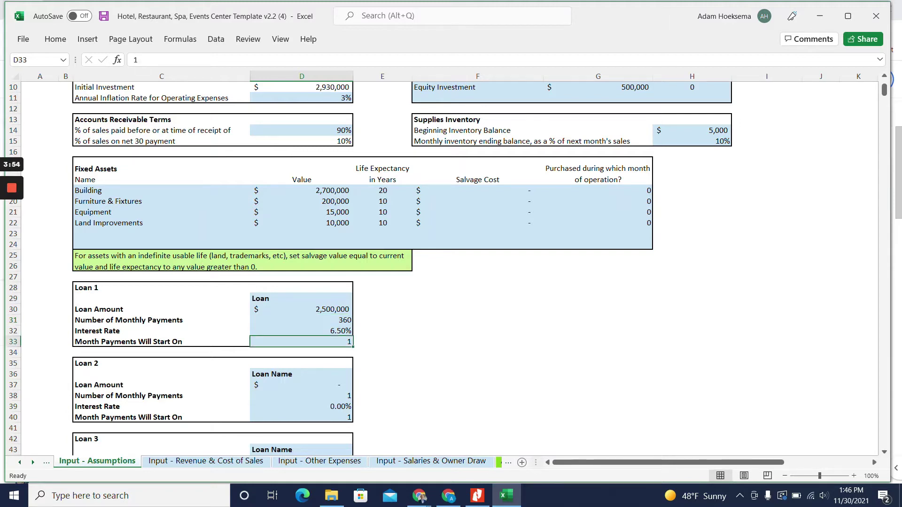
Step: Open the Input - Revenue & Cost of Sales sheet and select the hotel room categories from Double / Double to Top Rooms
click(240, 461)
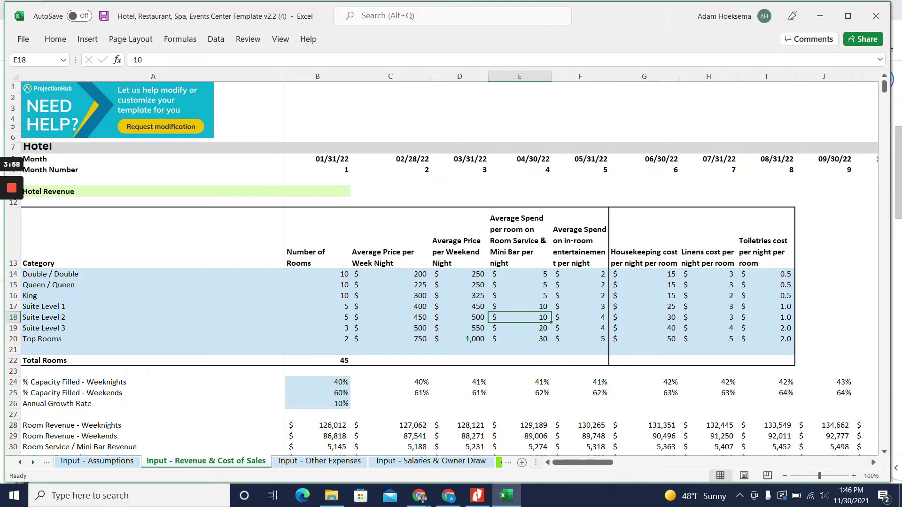
key(Left)
key(Left)
key(Left)
key(Left)
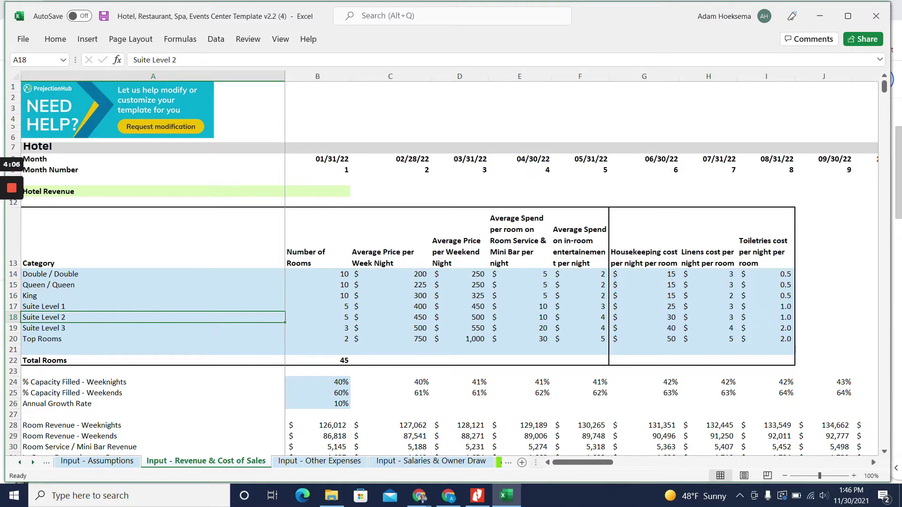
key(Up)
key(Up)
key(Up)
key(Up)
key(shift+Down)
key(shift+Down)
key(shift+Down)
key(shift+Down)
key(shift+Down)
key(shift+Down)
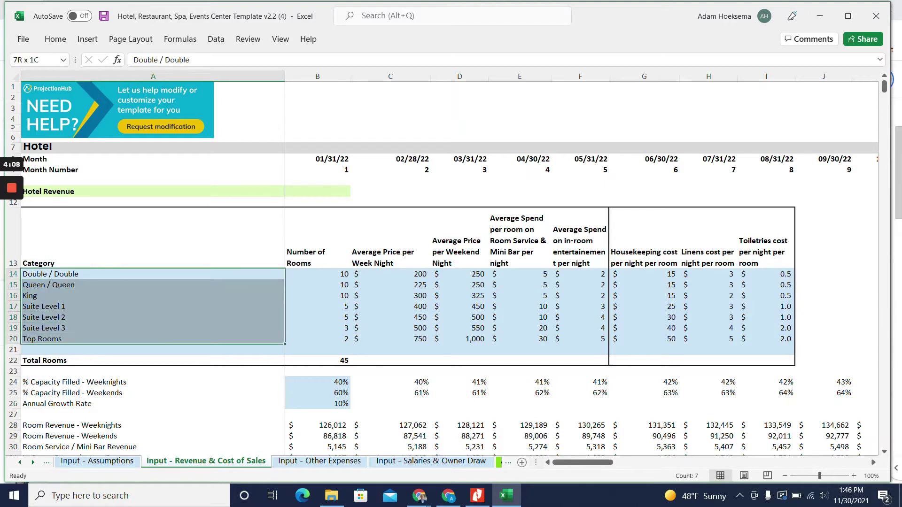
Step: Examine the hotel's room counts, total rooms, week night price, annual growth rate and the monthly weekend capacity formula
key(Right)
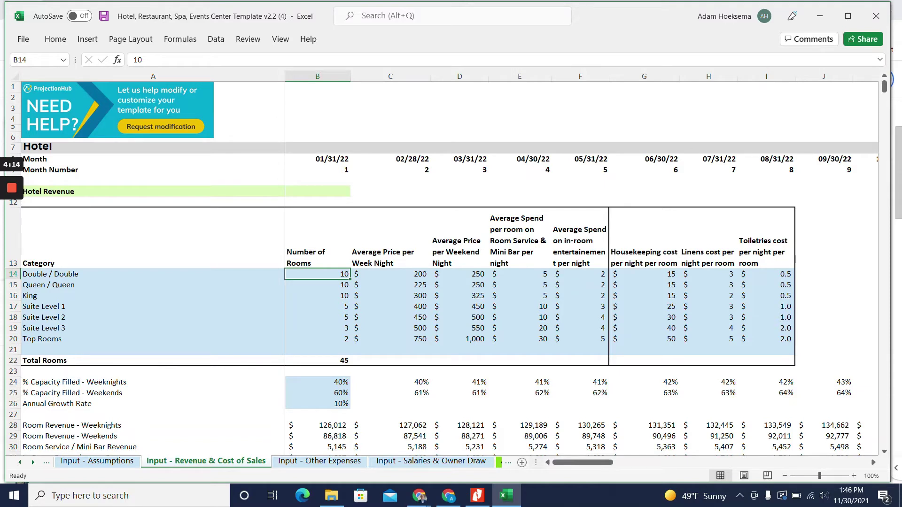
click(318, 360)
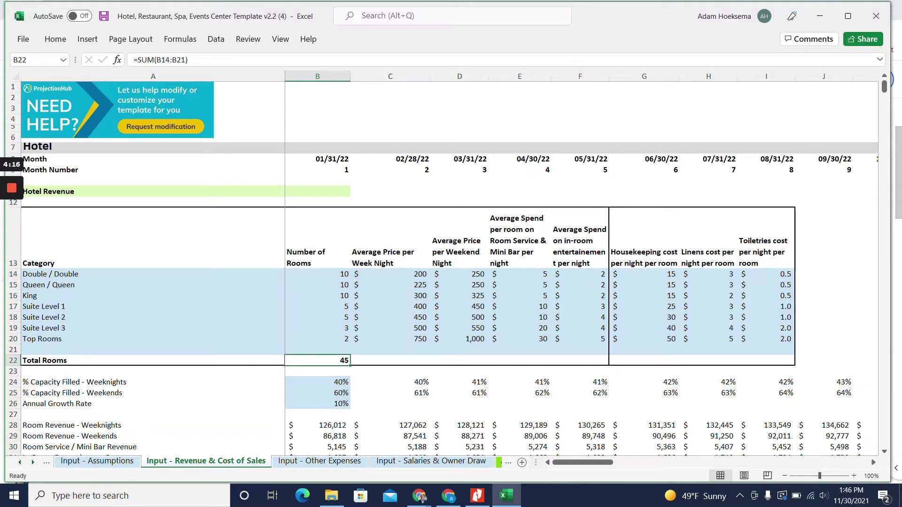
click(390, 274)
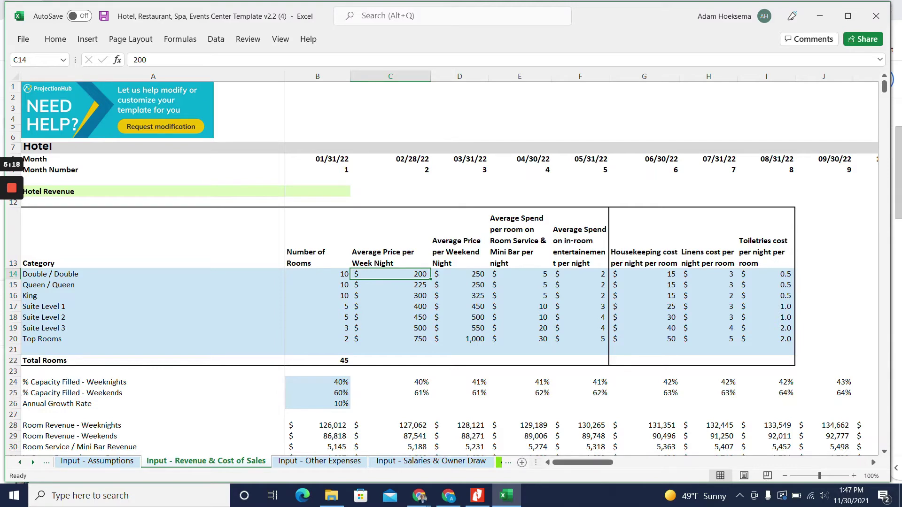
scroll(442, 263, down, 2)
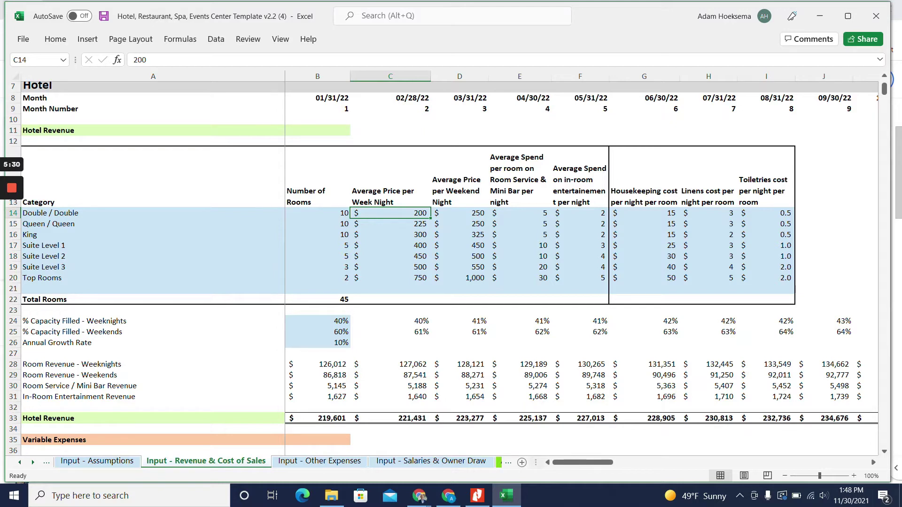
click(318, 343)
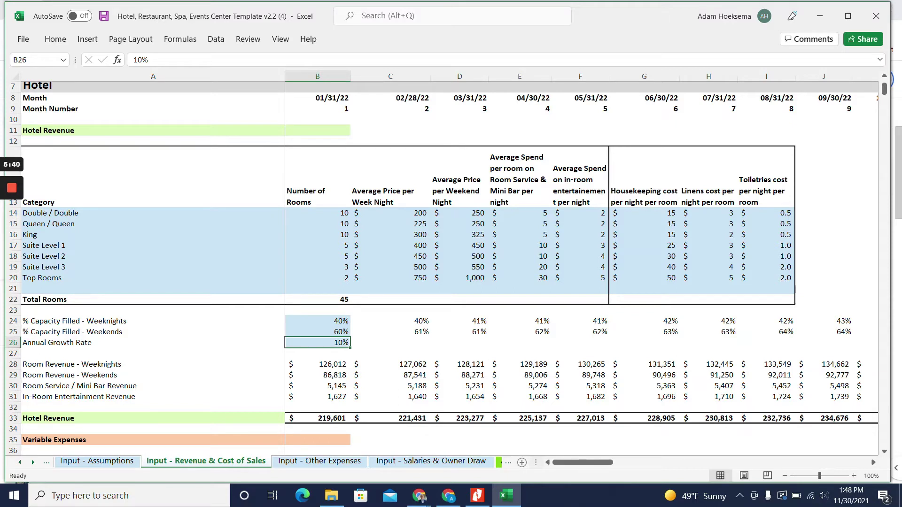
click(824, 333)
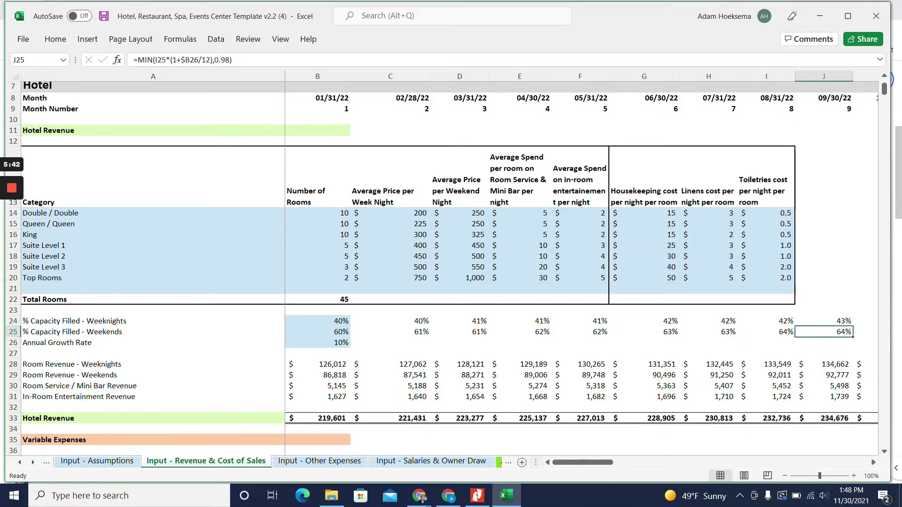
scroll(444, 263, down, 2)
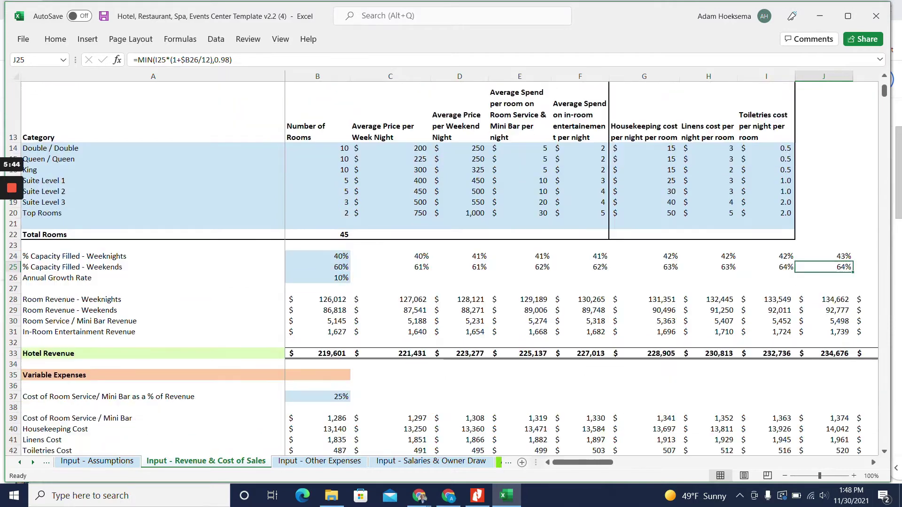
Step: Examine the Hotel Revenue formula, the hotel variable expenses and the restaurant revenue inputs on the Input - Revenue & Cost of Sales sheet
scroll(444, 263, down, 1)
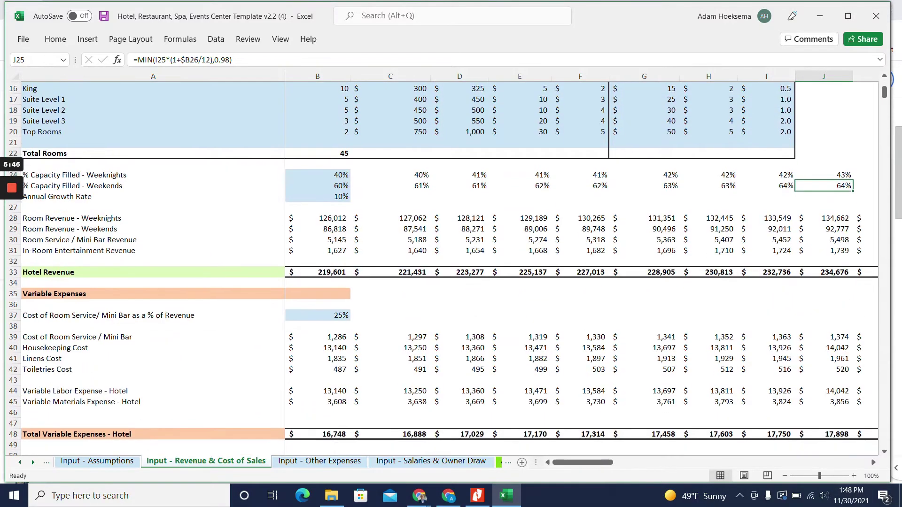
click(317, 271)
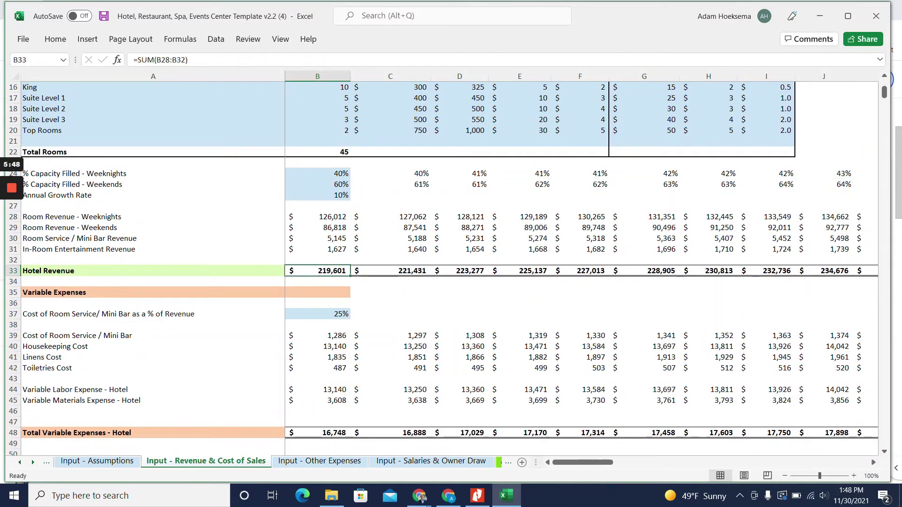
scroll(318, 271, down, 1)
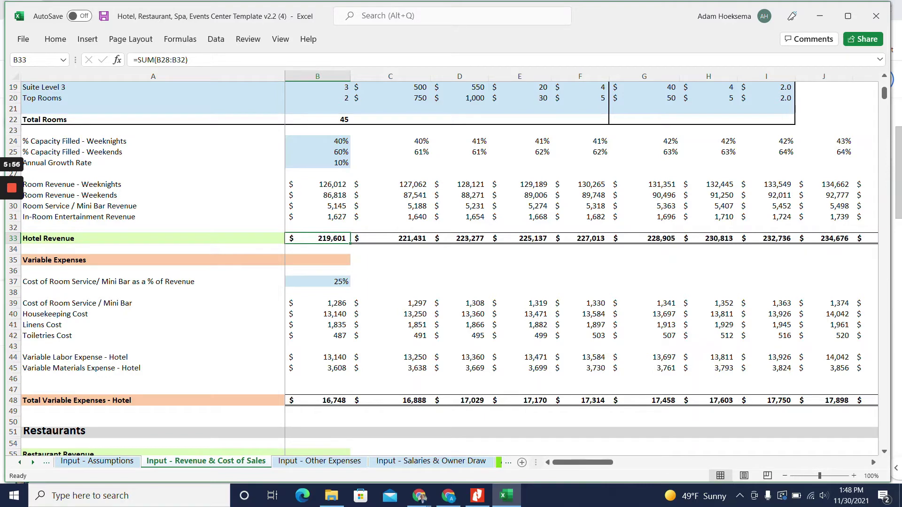
scroll(441, 268, down, 8)
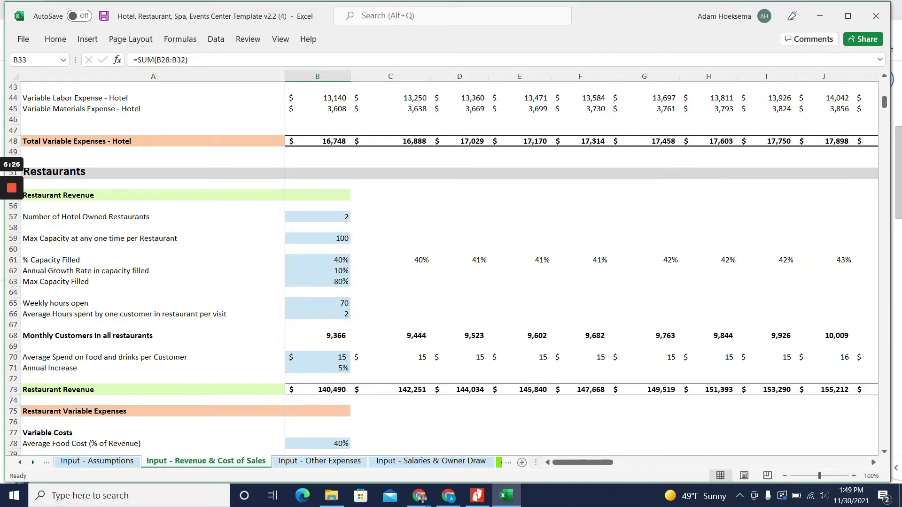
scroll(443, 269, down, 1)
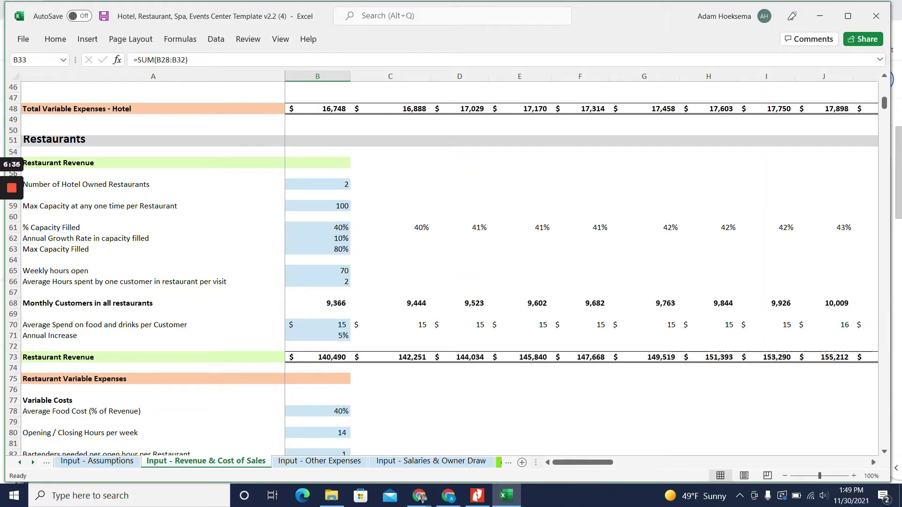
Step: Set the average hours spent by one customer in restaurant per visit to 1 and check the Monthly Customers formula
click(317, 281)
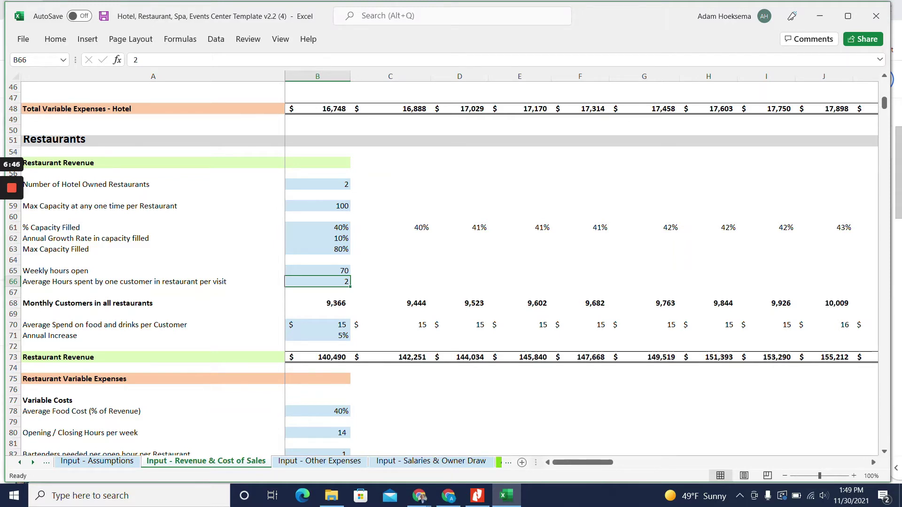
text(1)
key(Return)
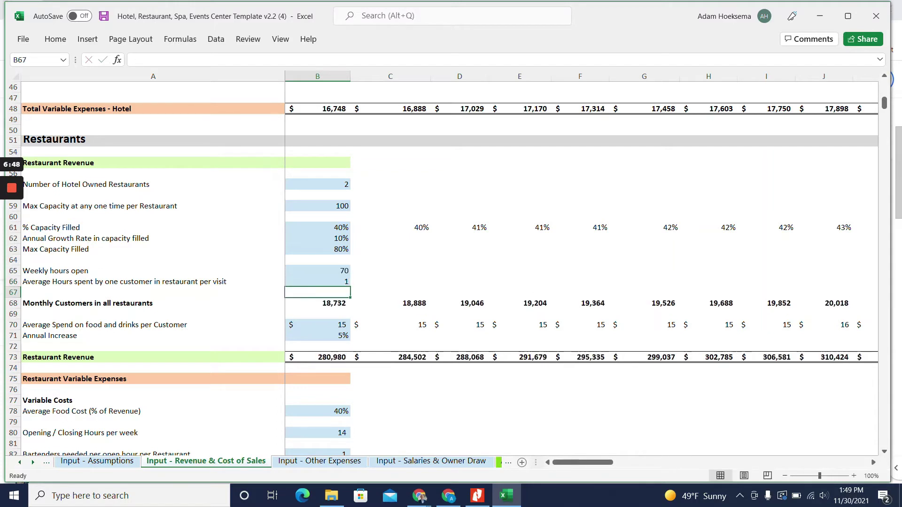
click(318, 303)
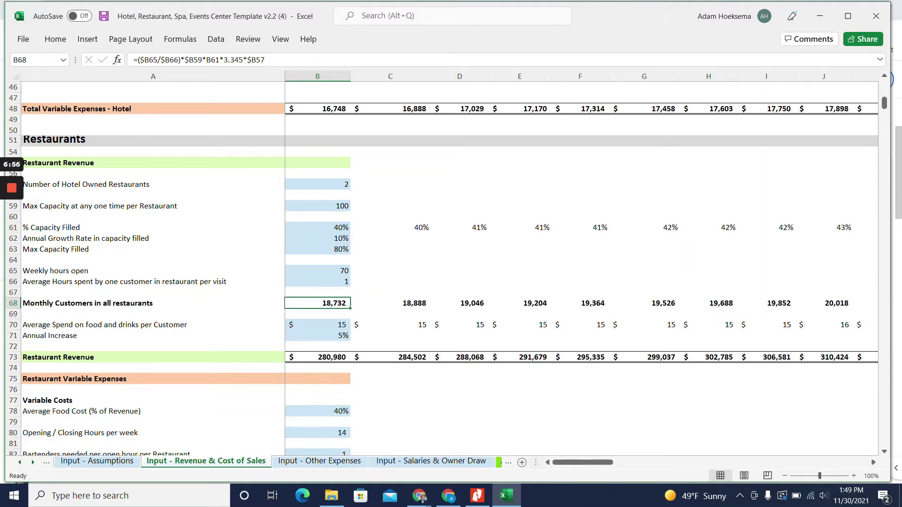
Step: Set the average hours spent by one customer in restaurant per visit back to 2
click(317, 282)
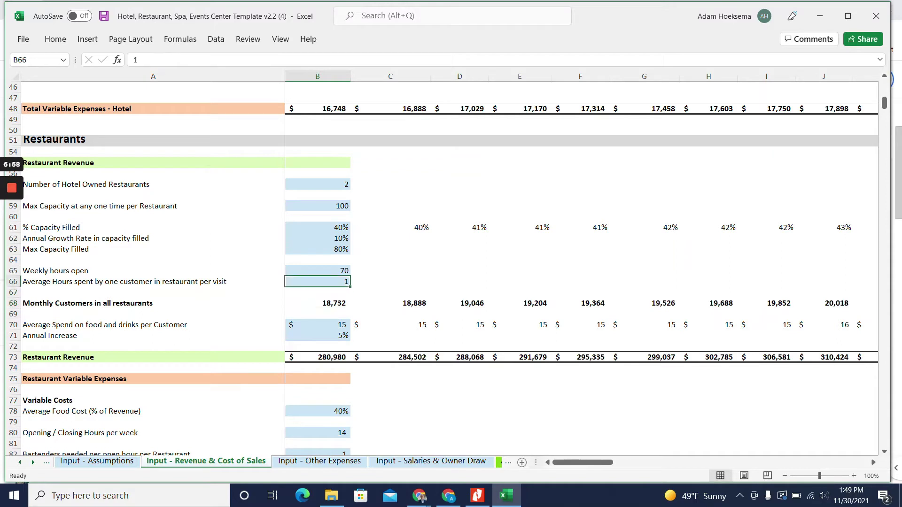
text(2)
key(Return)
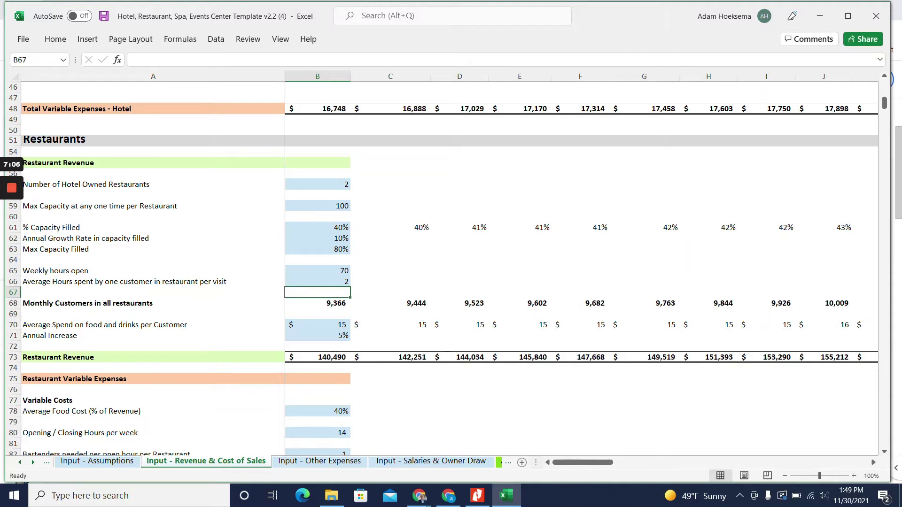
Step: Examine the restaurant's annual increase, revenue formula, food cost, bartender, server and chef inputs, and the Total Variable Expenses formula
click(317, 335)
scroll(318, 335, down, 3)
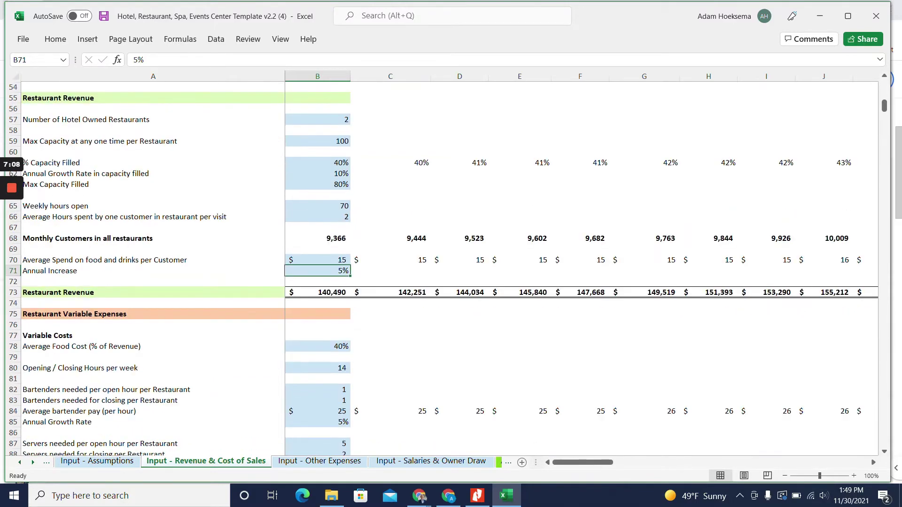
click(317, 292)
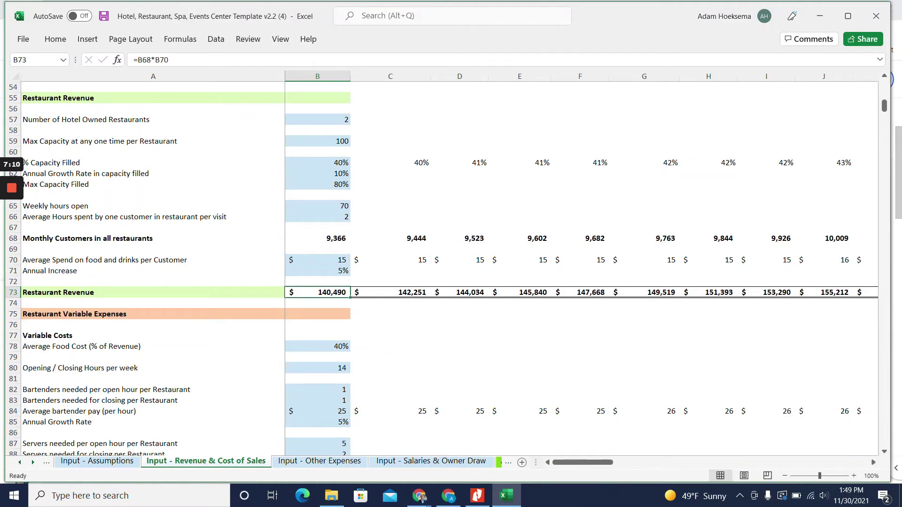
scroll(441, 267, down, 3)
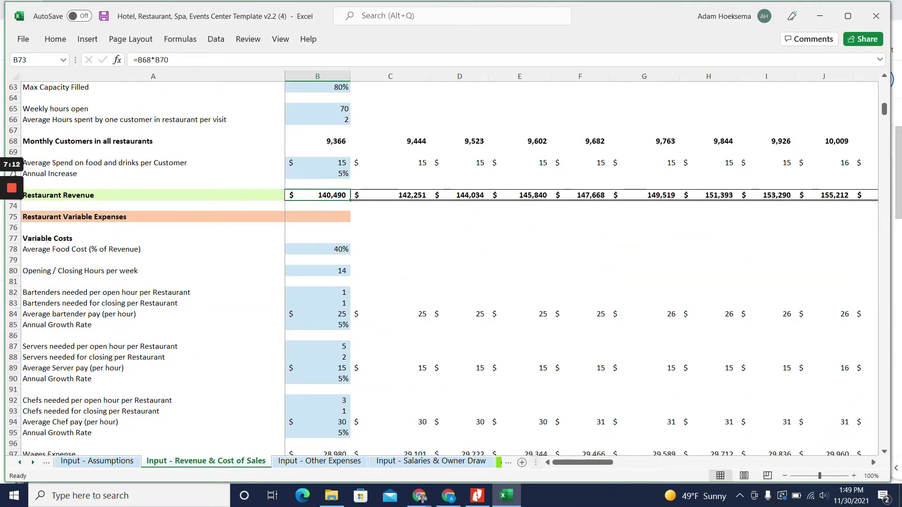
scroll(442, 268, down, 1)
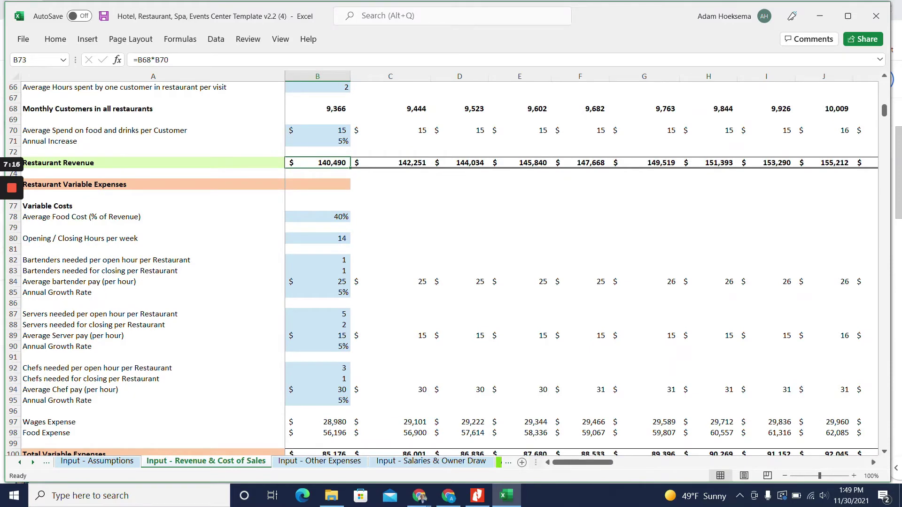
scroll(441, 268, down, 1)
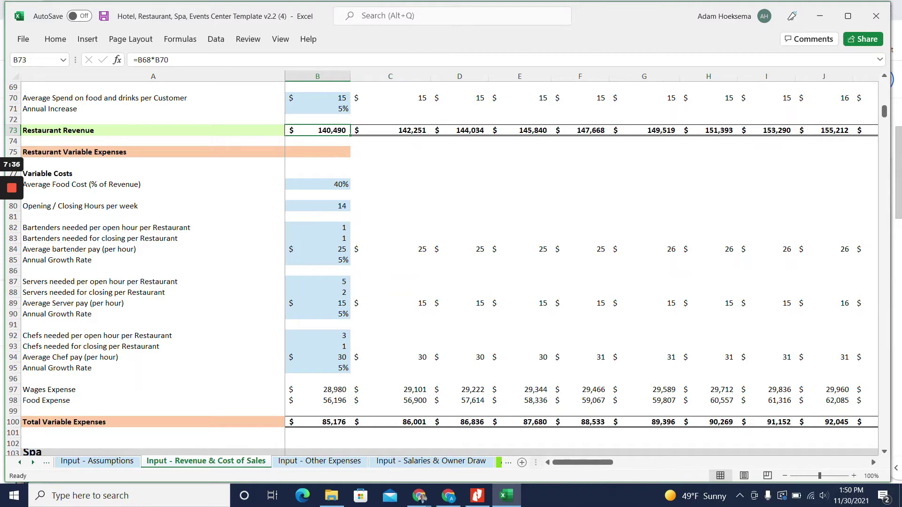
scroll(442, 263, down, 2)
scroll(442, 268, down, 1)
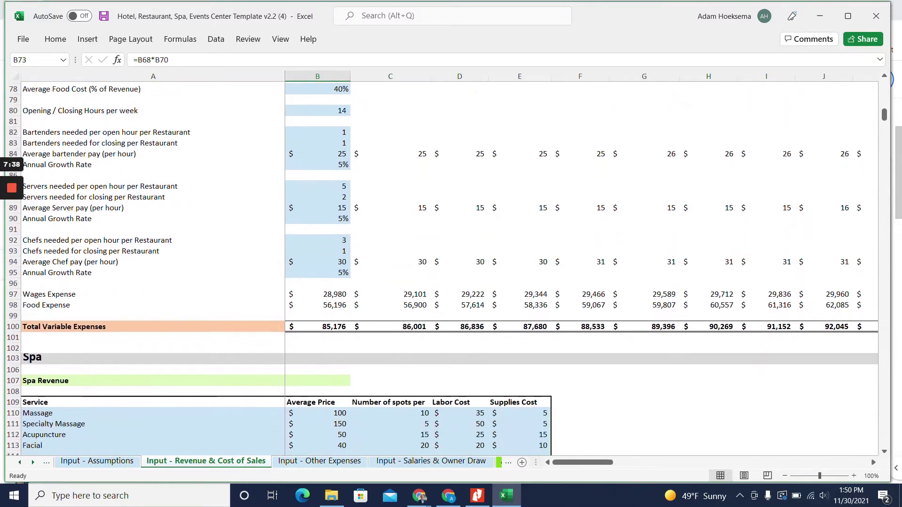
click(317, 325)
scroll(441, 268, down, 3)
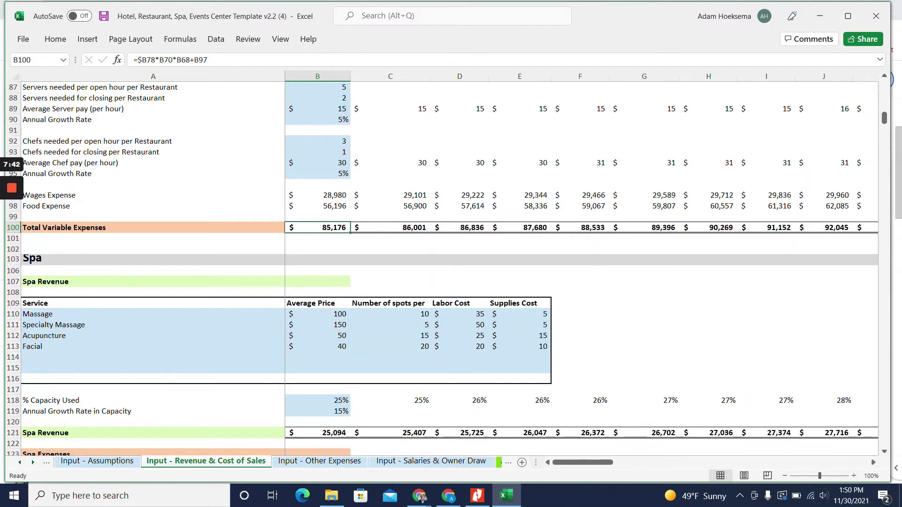
Step: Increase the height of the spa service table's header row to show the full "Number of spots per day" heading
scroll(442, 268, down, 2)
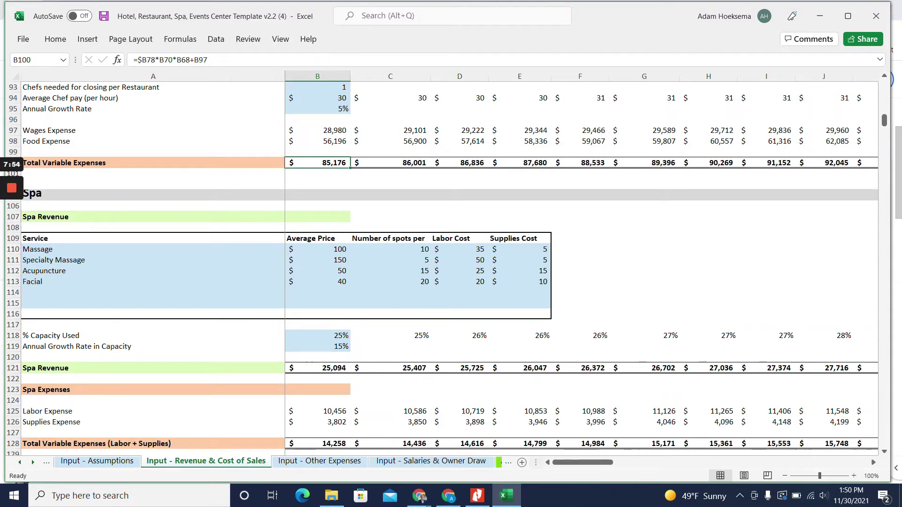
scroll(442, 263, down, 3)
scroll(441, 263, down, 1)
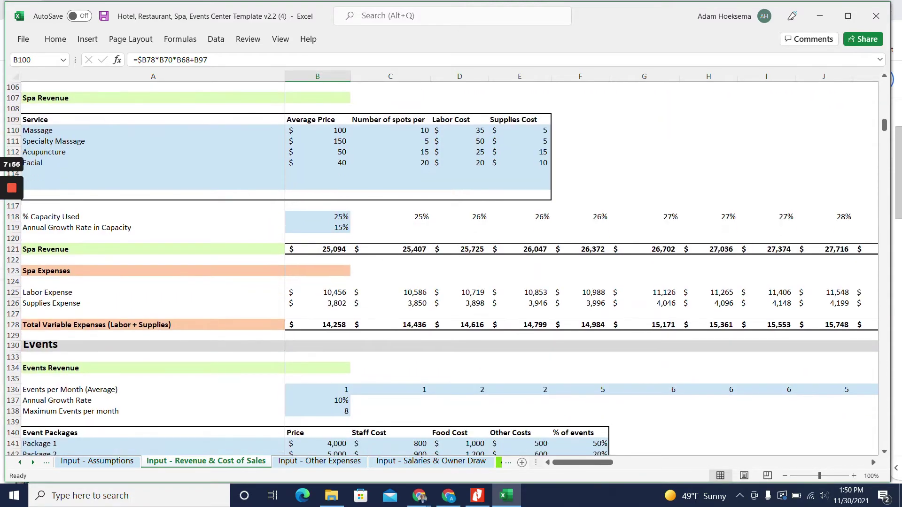
drag(13, 125, 13, 149)
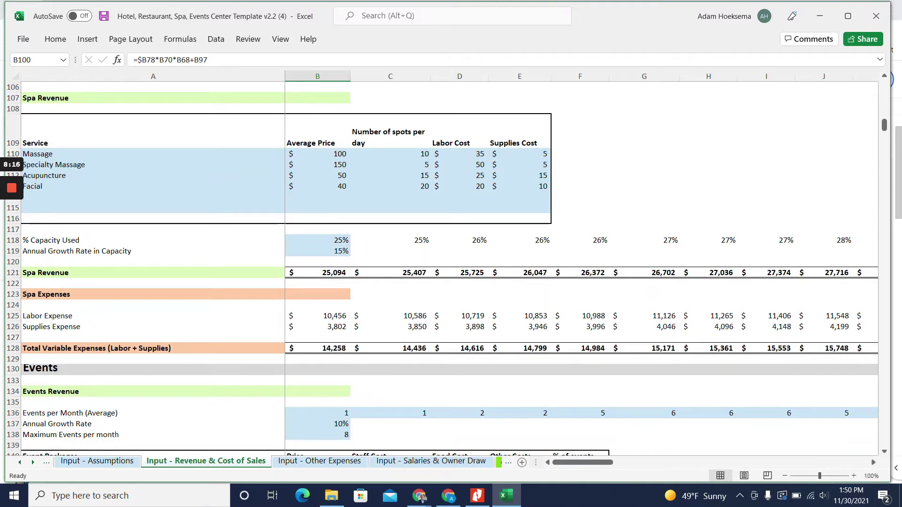
Step: Examine the spa's Massage spots per day, capacity used, annual growth rate in capacity, Spa Revenue formula and spa expenses
click(390, 155)
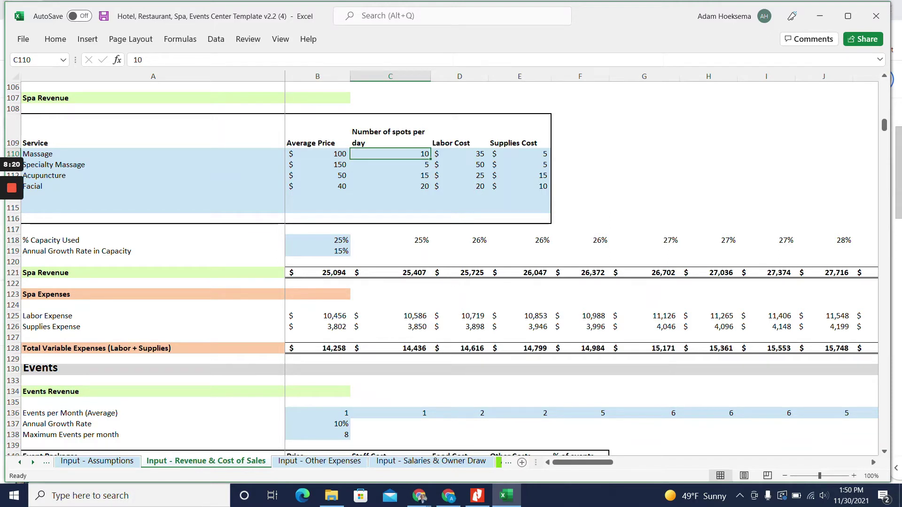
click(317, 241)
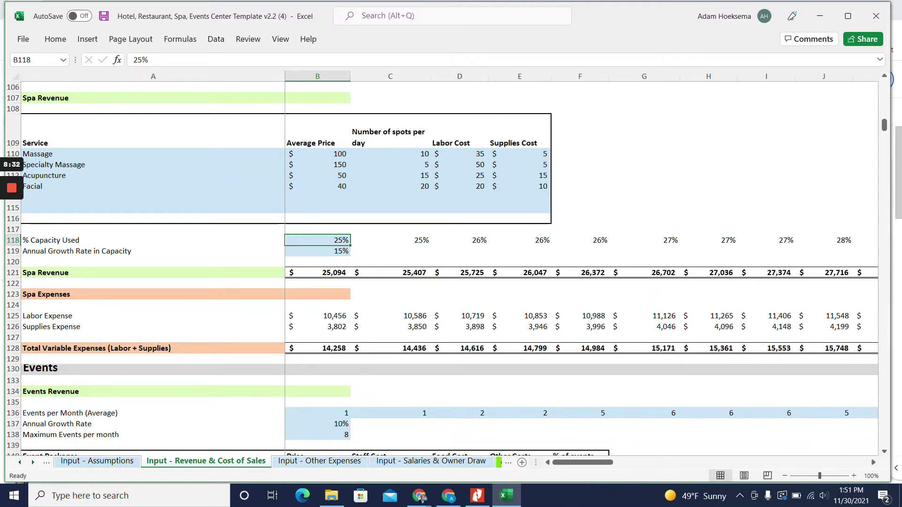
click(318, 251)
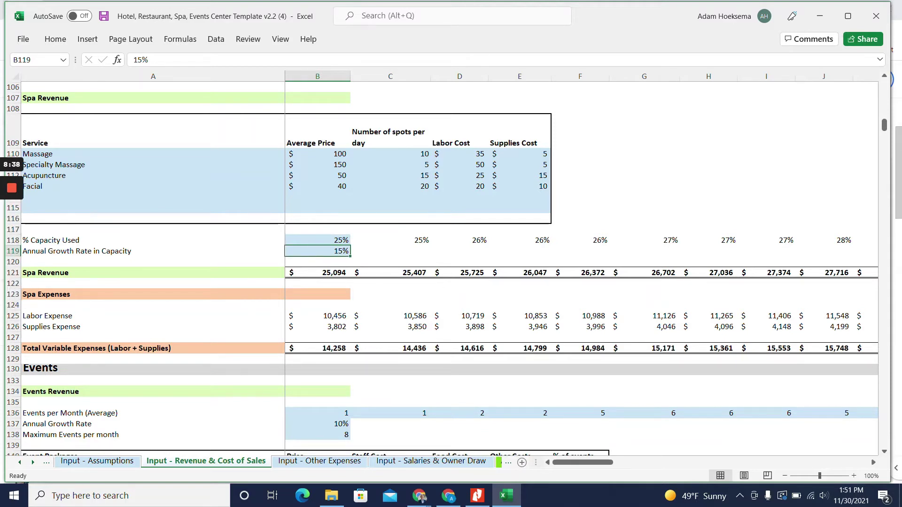
click(317, 272)
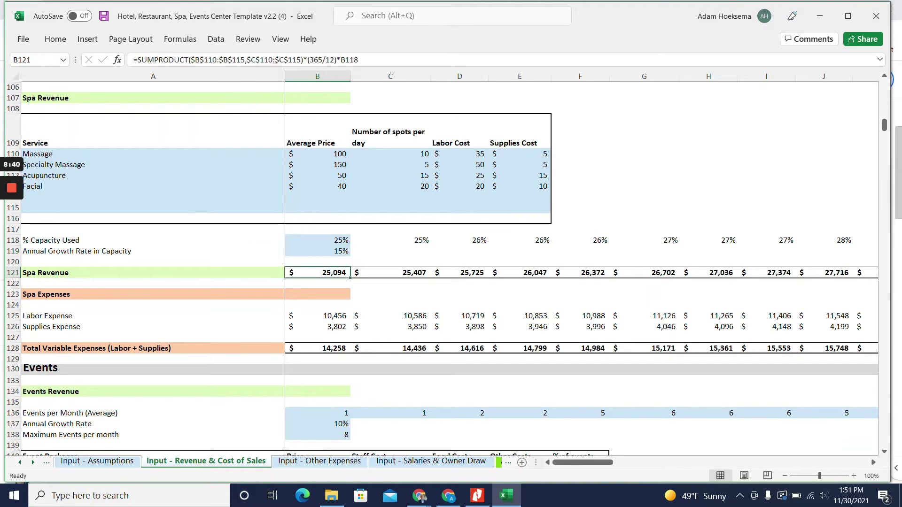
scroll(442, 268, down, 2)
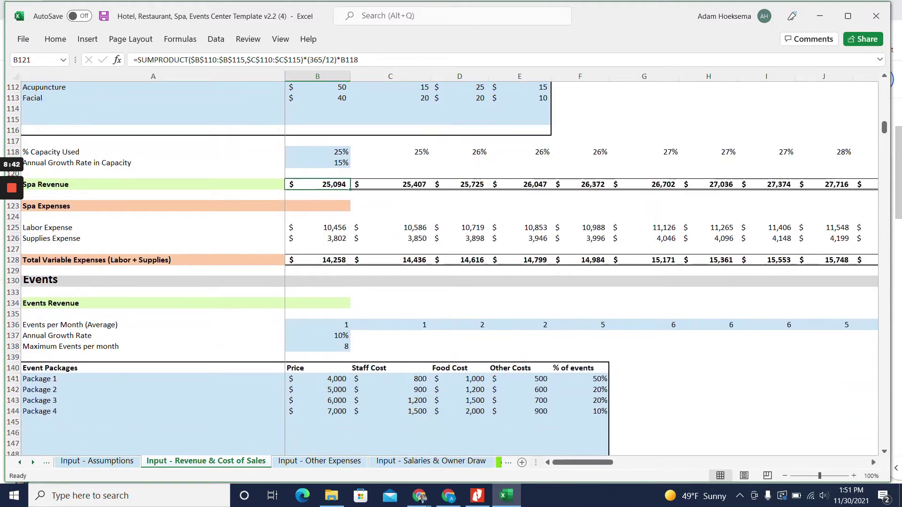
scroll(442, 268, down, 2)
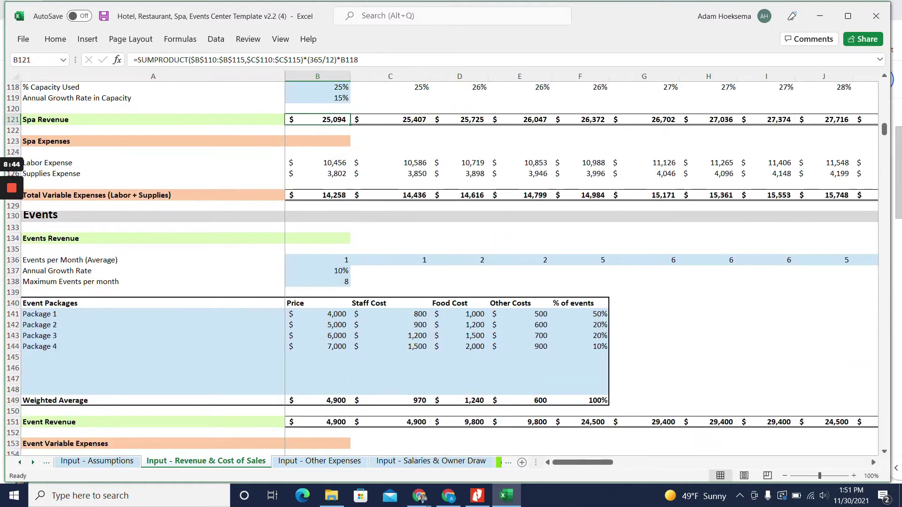
Step: Review the Events per Month row across the monthly columns out to column U and return to its row label
scroll(442, 268, down, 1)
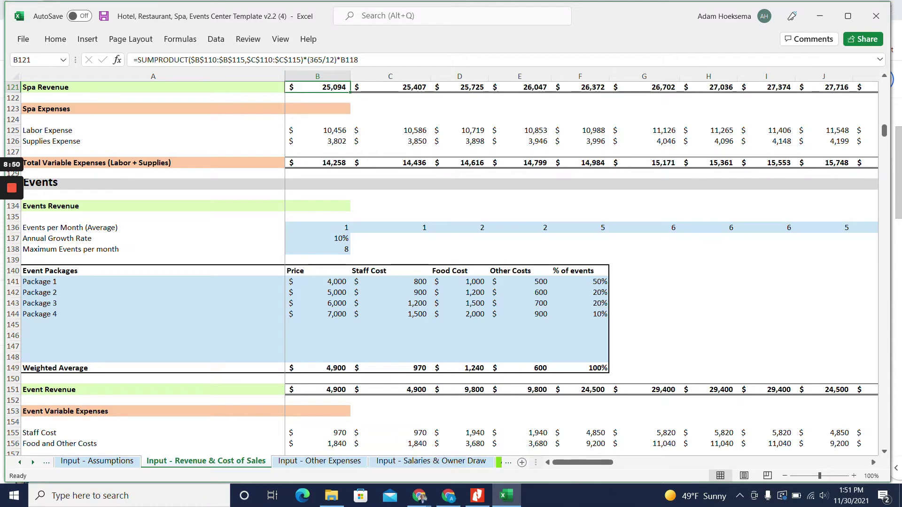
click(317, 227)
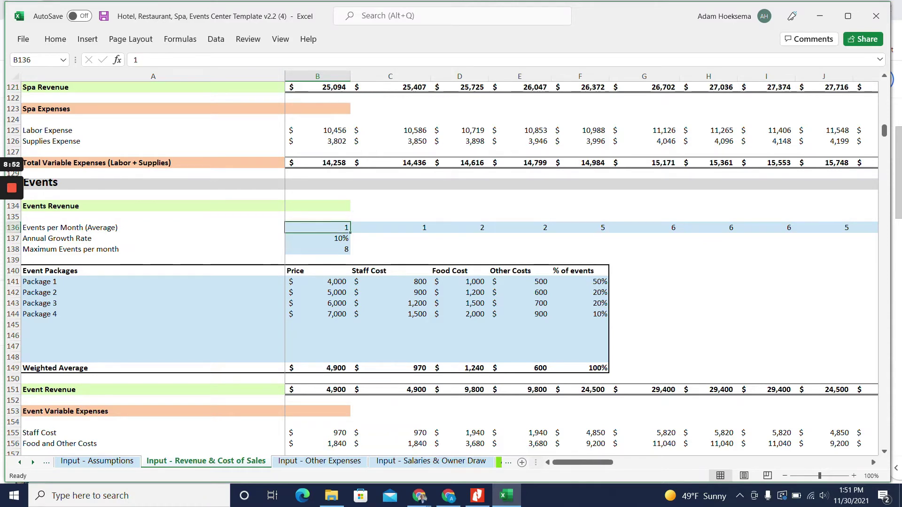
key(Right)
key(Right)
key(Right)
key(Right)
key(Right)
key(Right)
key(Right)
key(Right)
key(Right)
key(Right)
key(Right)
key(Right)
key(Right)
key(Right)
key(Right)
key(Right)
key(Right)
key(Right)
key(Right)
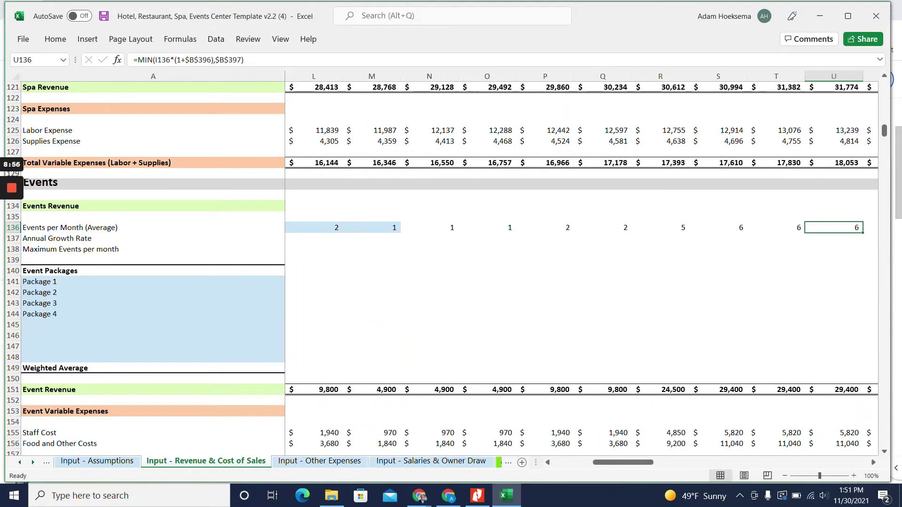
key(Left)
key(Left)
key(Left)
key(Left)
key(Left)
key(Left)
key(Left)
key(Left)
key(Left)
key(Left)
key(Left)
key(Left)
key(Left)
key(Left)
key(Left)
key(Left)
key(Left)
key(Left)
key(Left)
key(Left)
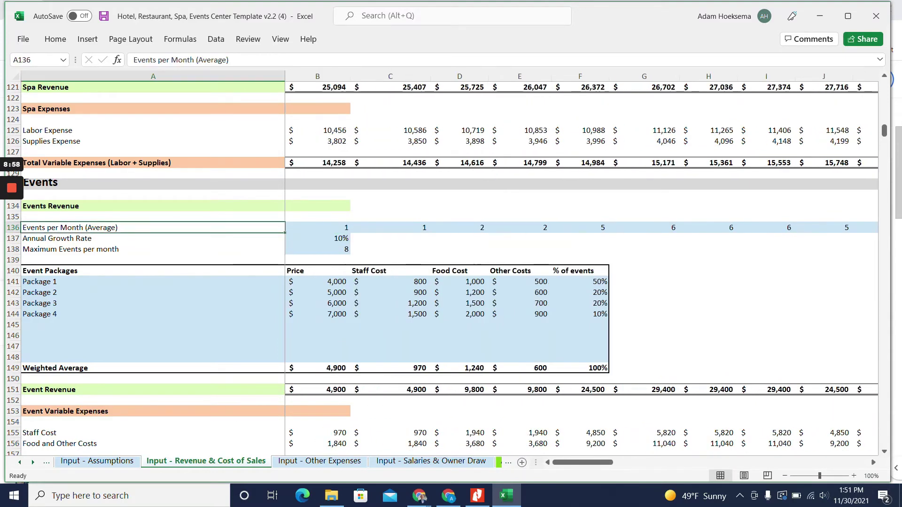
Step: Examine the events' annual growth rate, maximum events per month, fifth-month event count, package percentage total and event variable expenses
key(Down)
key(Right)
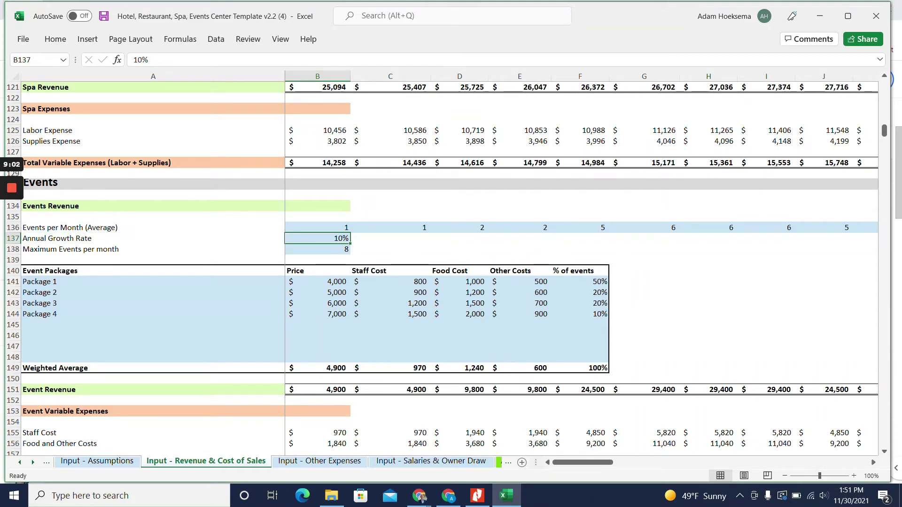
key(Down)
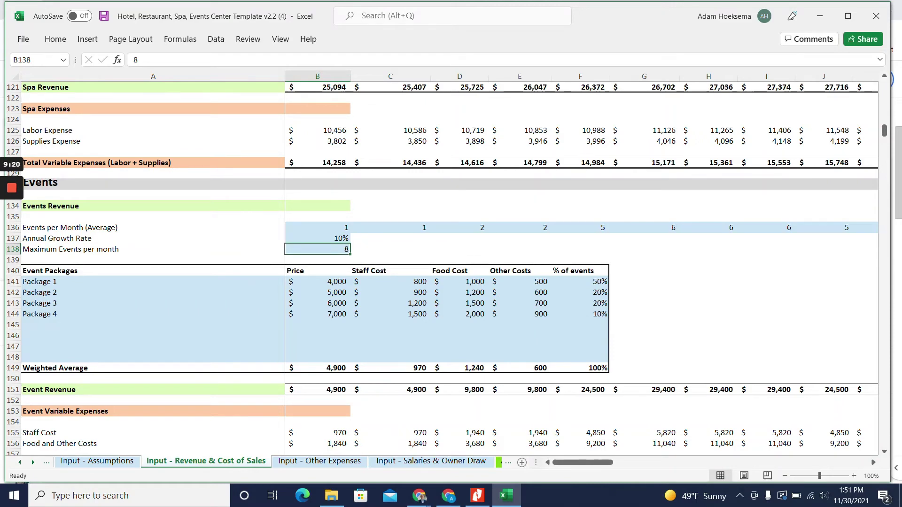
click(580, 227)
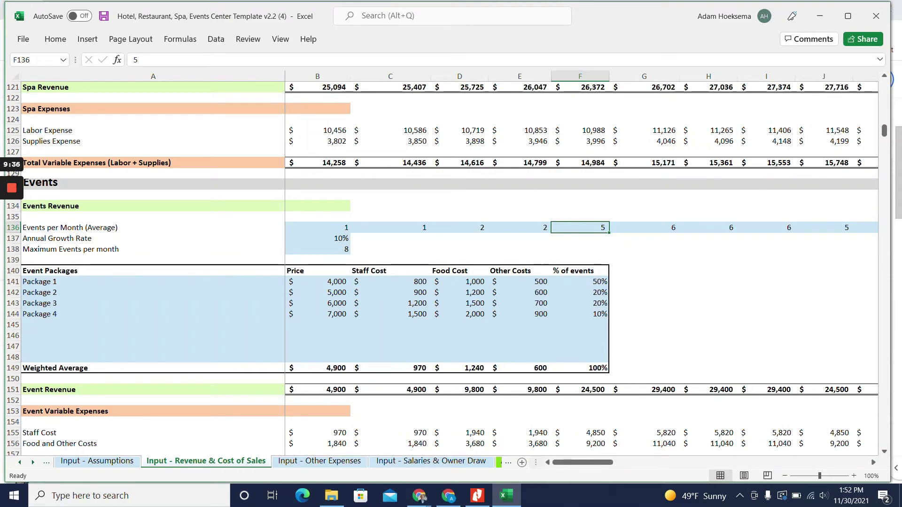
click(581, 368)
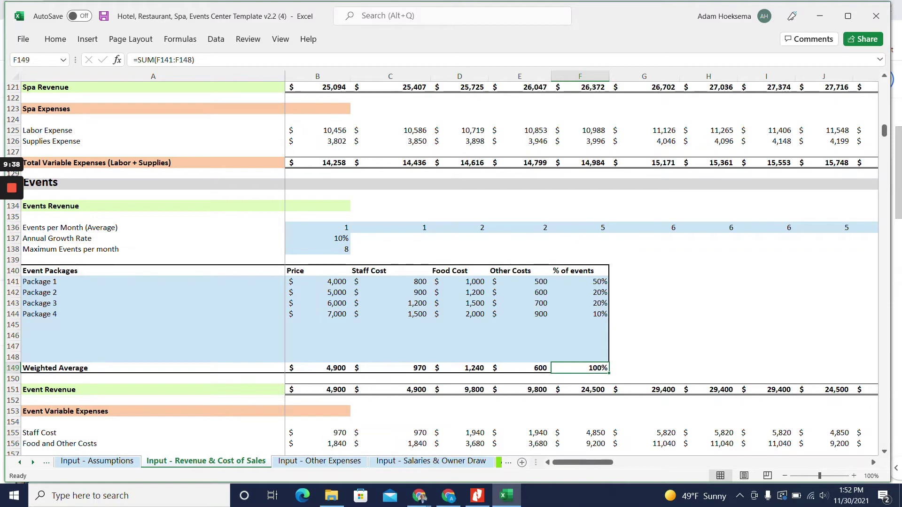
scroll(441, 269, down, 3)
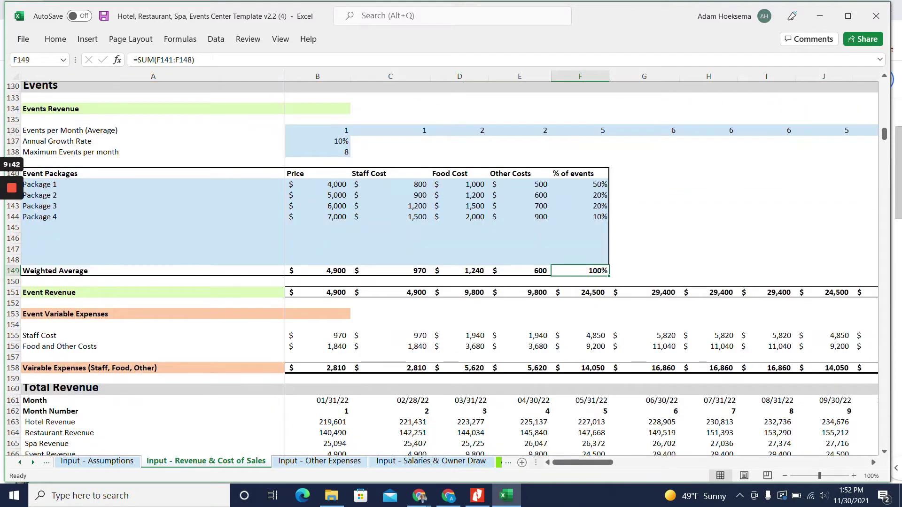
Step: Examine the Event Revenue formula for the first month and the Total Revenue section below the event variable expenses
click(318, 293)
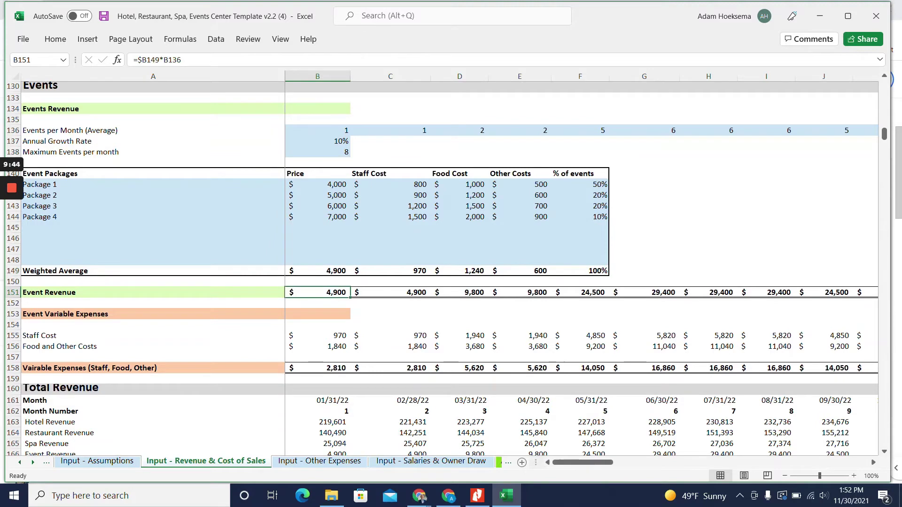
scroll(442, 270, down, 3)
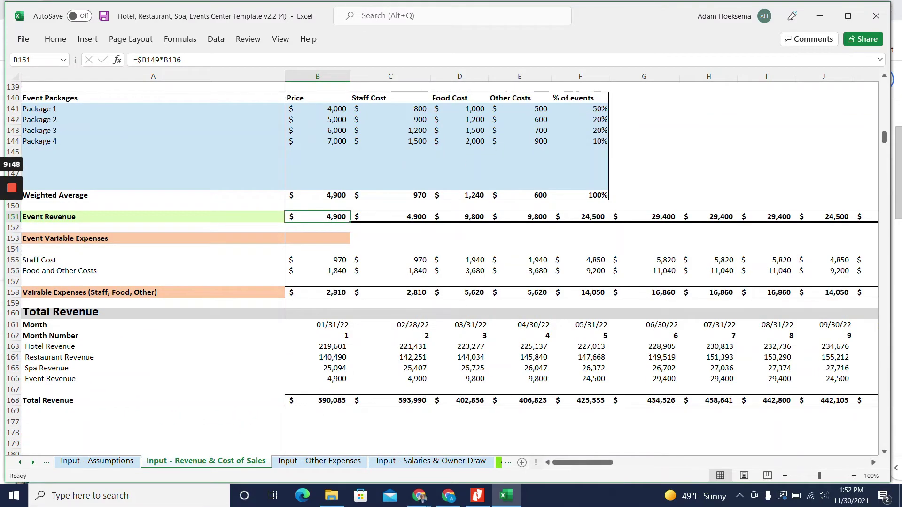
scroll(442, 269, down, 1)
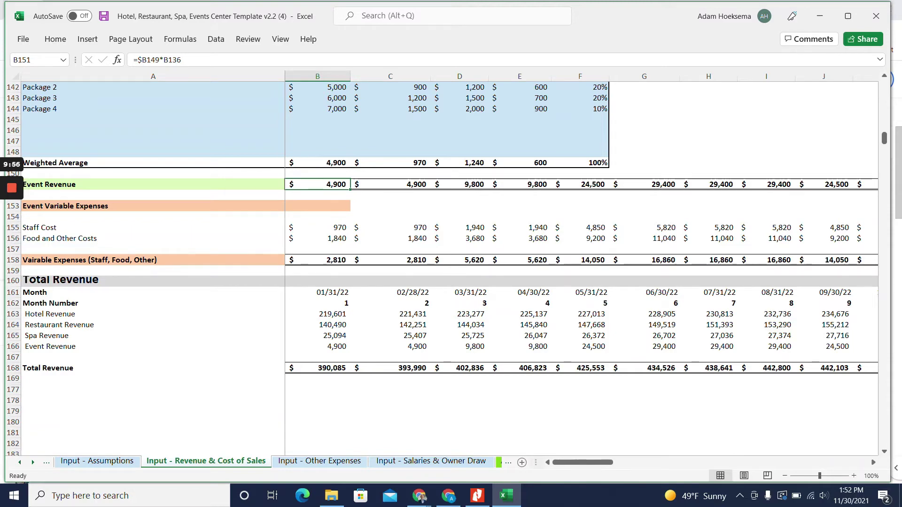
Step: On the Input - Other Expenses sheet, set Month 1 Accounting to 5,000 and Software and Subscriptions to 1,500
click(310, 462)
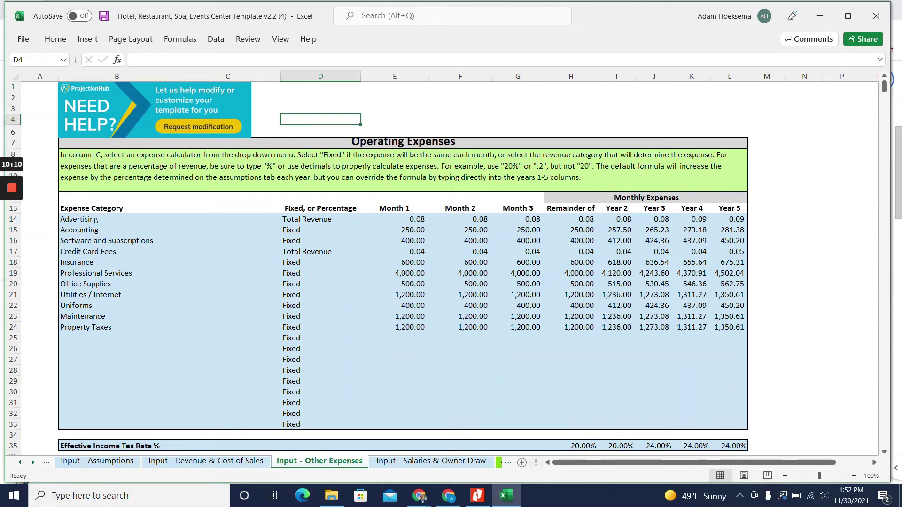
click(395, 231)
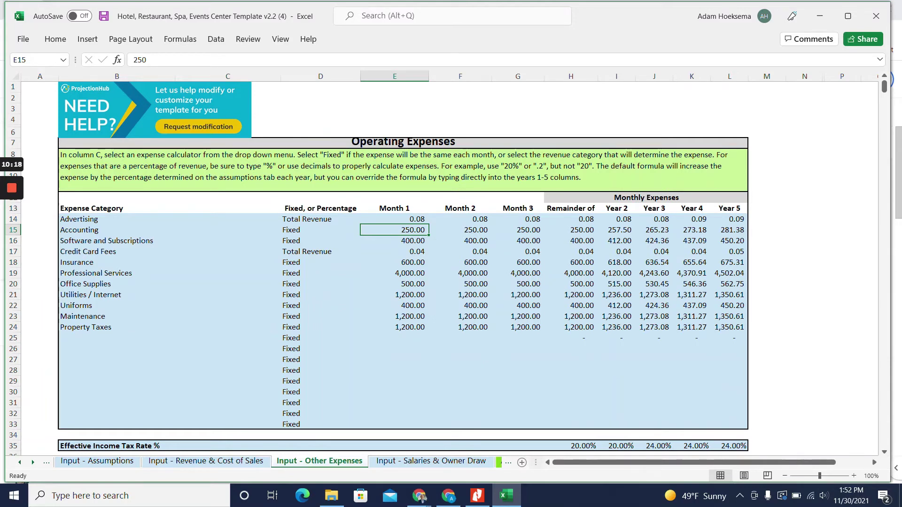
text(5,00)
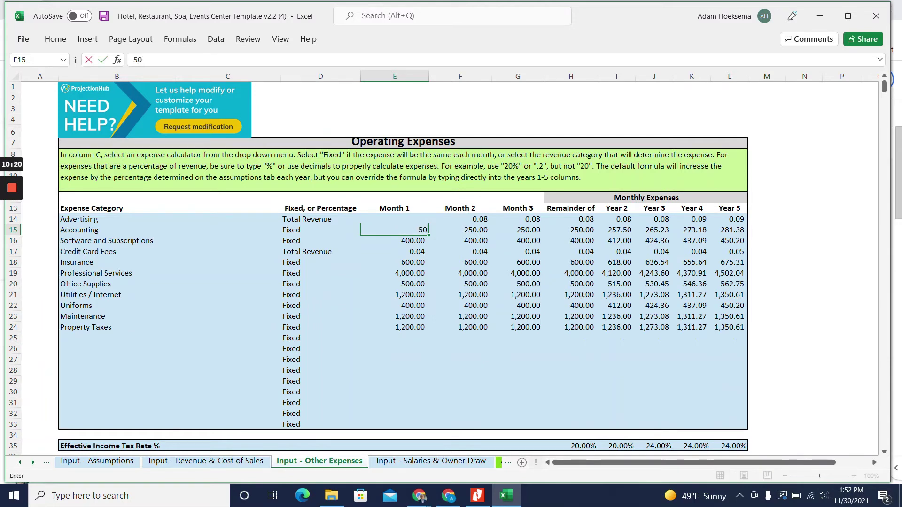
text(00)
key(Return)
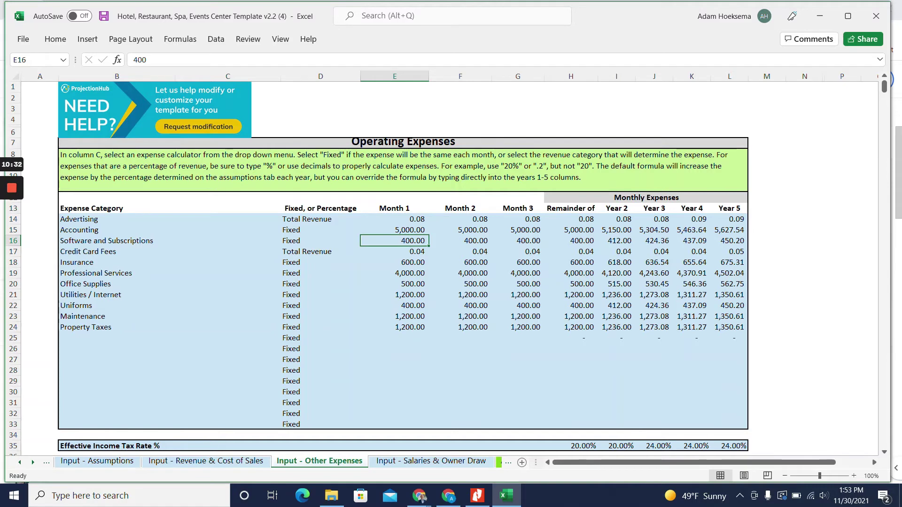
text(1,500)
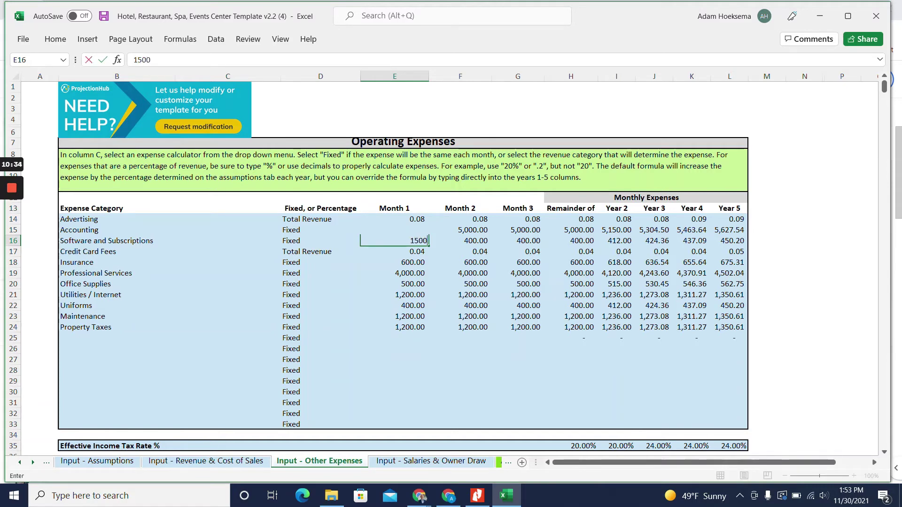
key(Return)
key(Return)
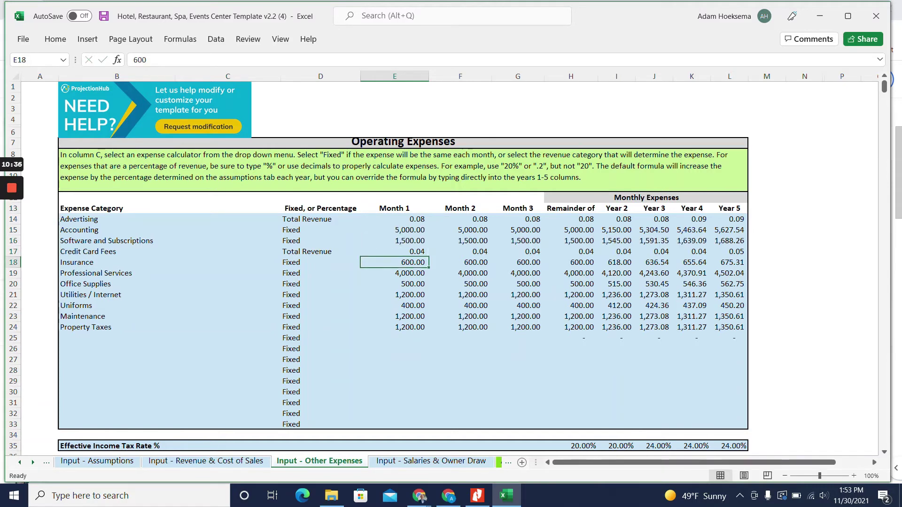
Step: Check the Credit Card Fees basis and set its Month 1 rate to 0.03
click(395, 251)
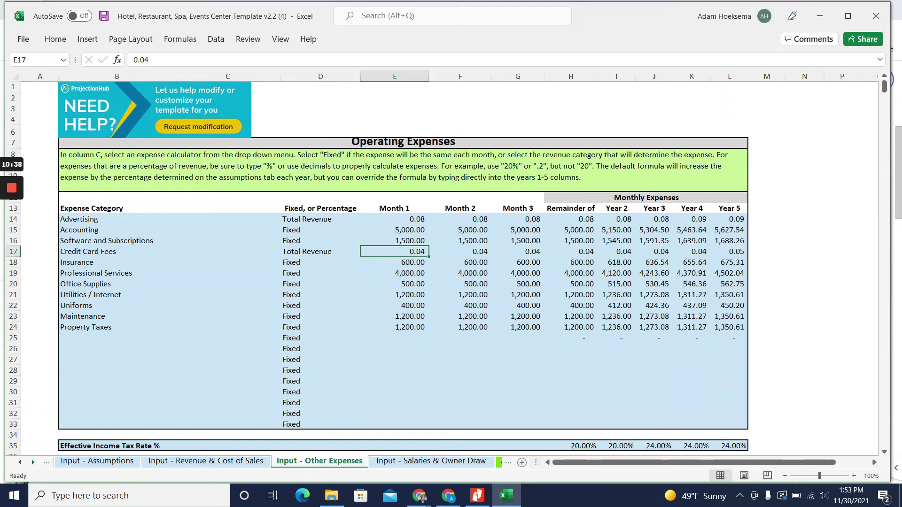
click(320, 252)
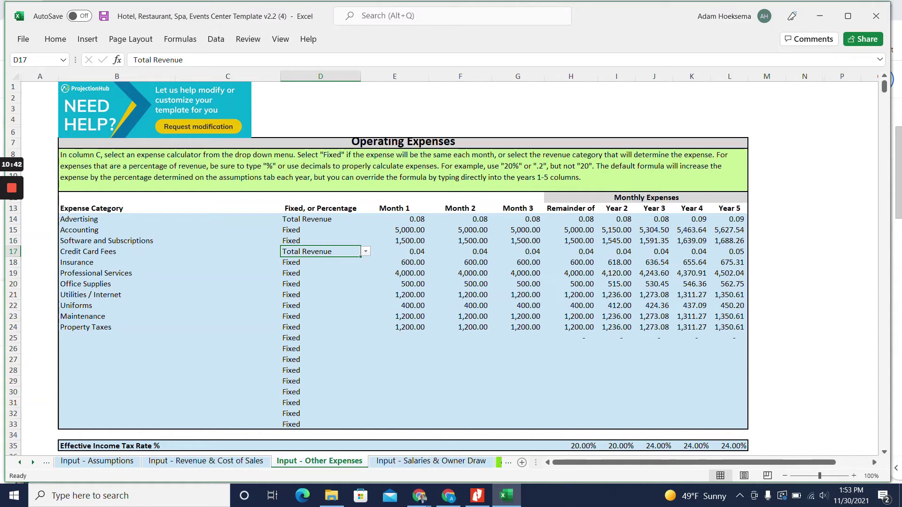
click(395, 251)
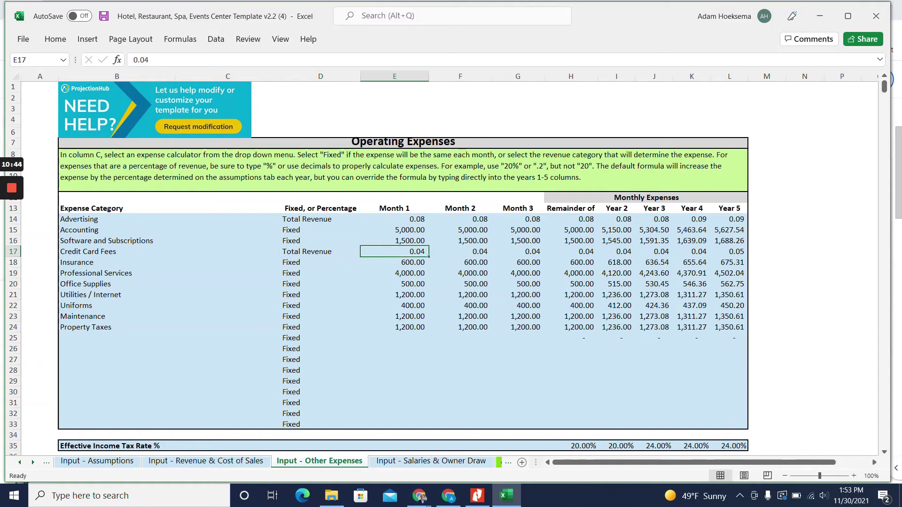
text(.03)
key(Return)
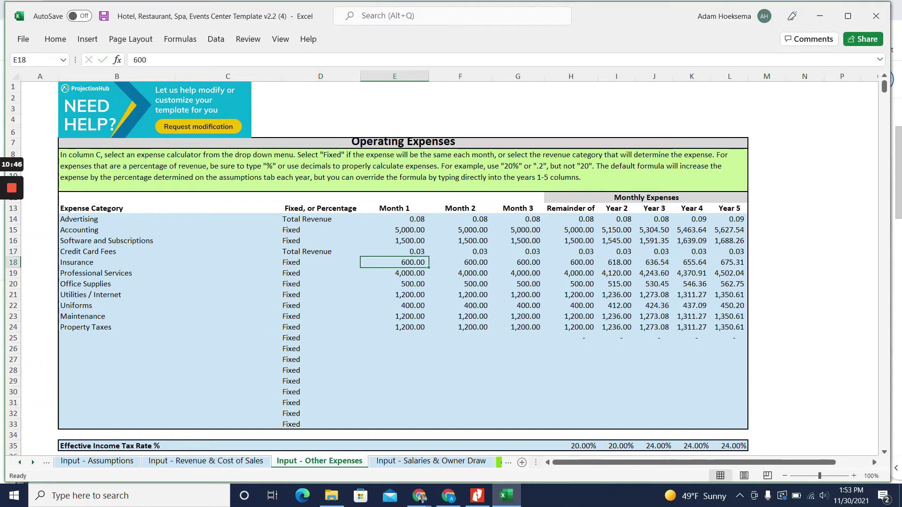
click(395, 251)
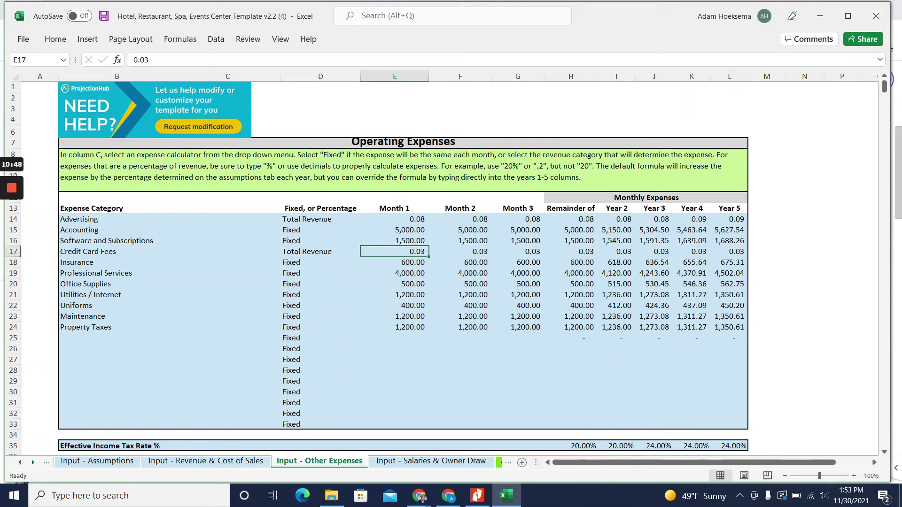
Step: Set the Month 1 Insurance expense to 5,000 and check the Office Supplies amount
click(394, 262)
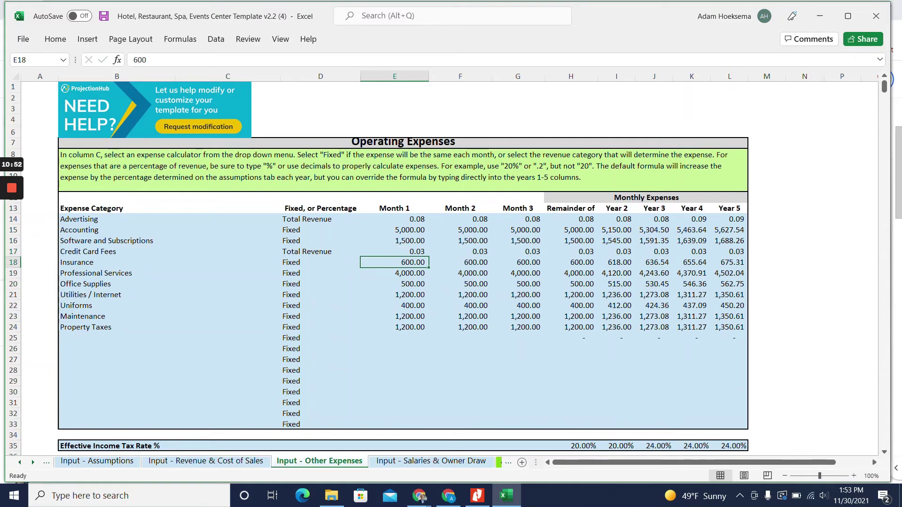
text(5,00)
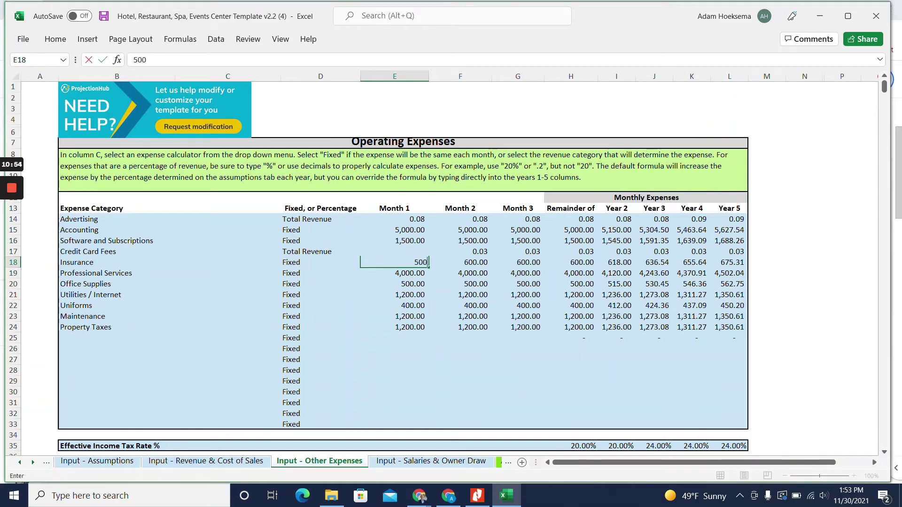
text(0)
key(Return)
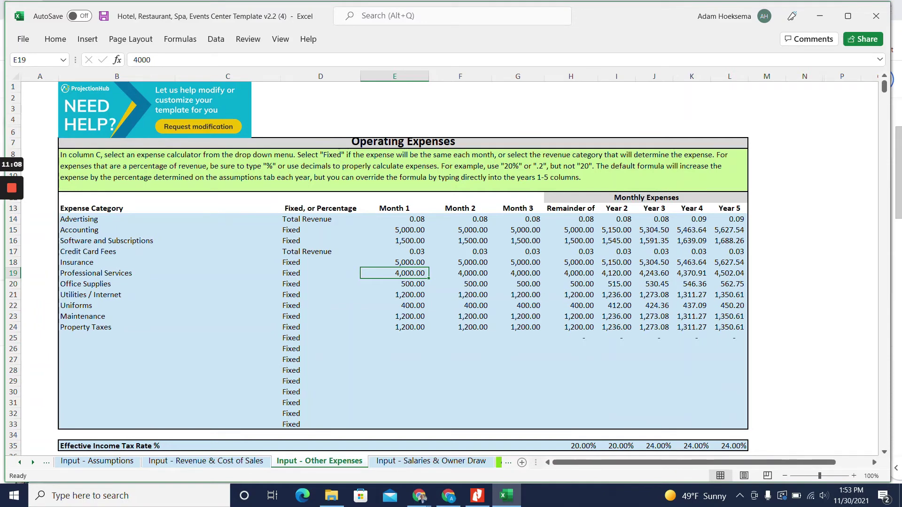
click(394, 284)
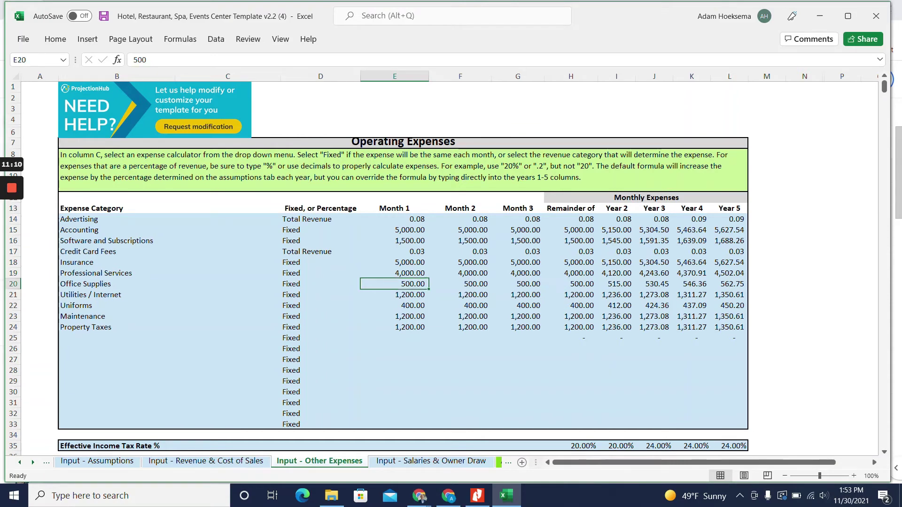
Step: Set the Month 1 Utilities / Internet expense to 8,000
click(395, 295)
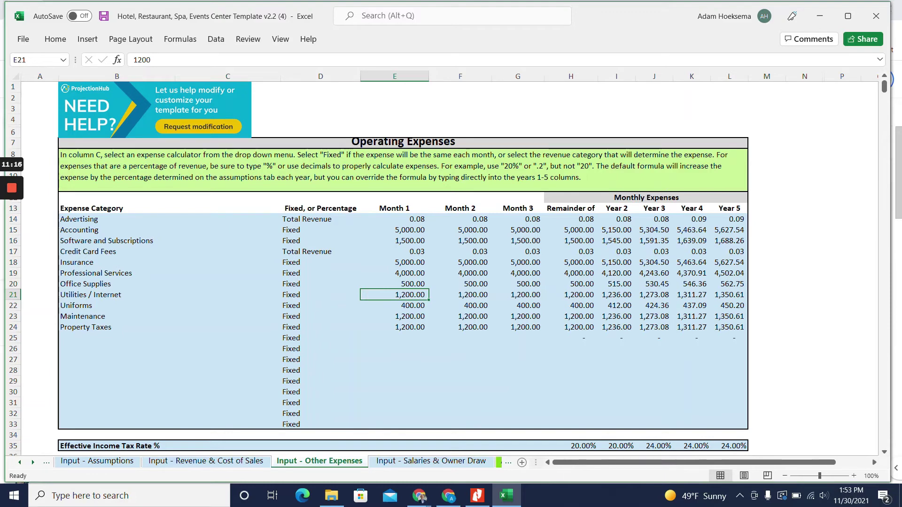
text(8000)
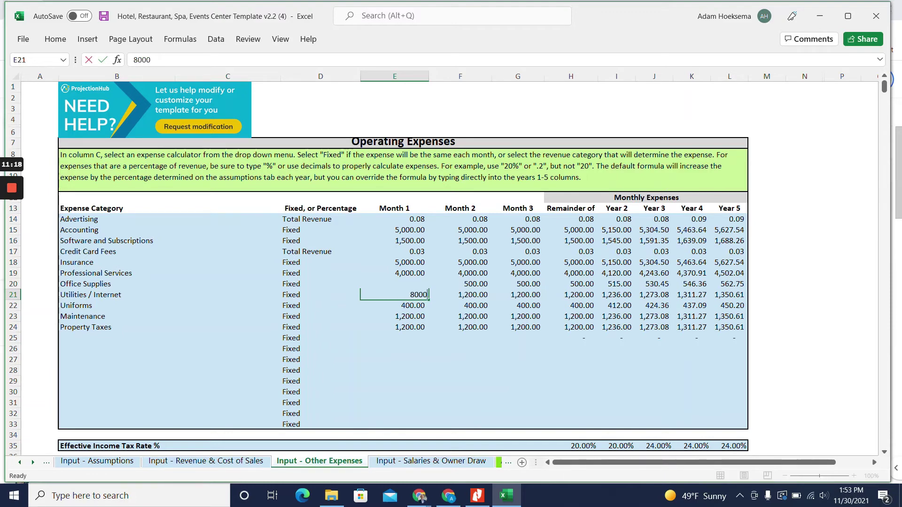
key(Return)
Step: Set the Month 1 Utilities / Internet expense to 10,000
click(395, 295)
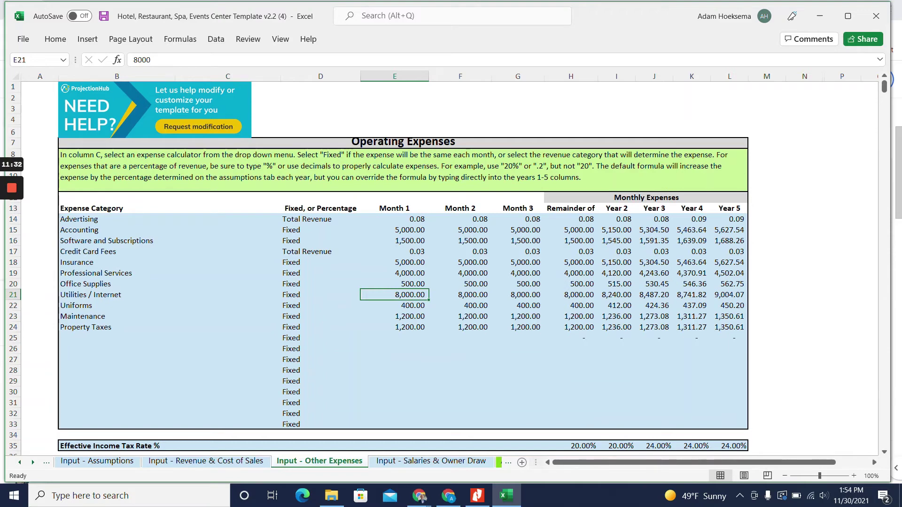
text(10000)
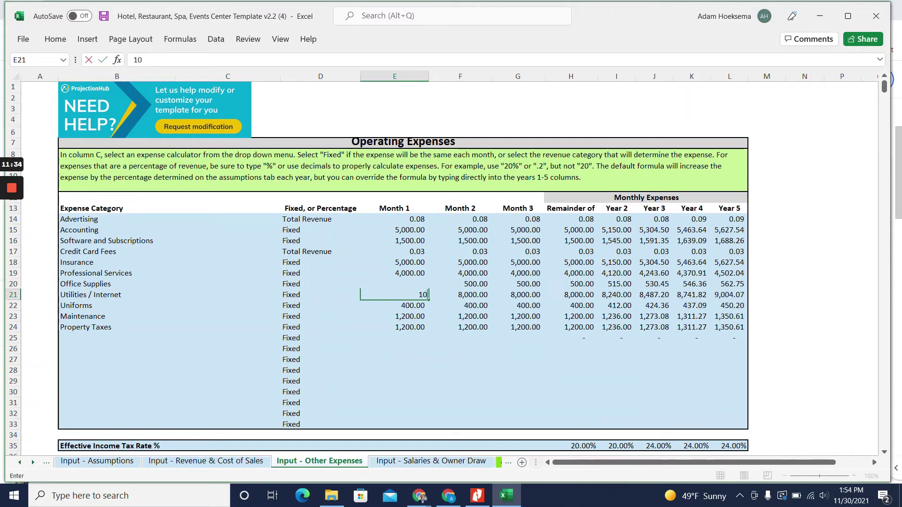
key(Return)
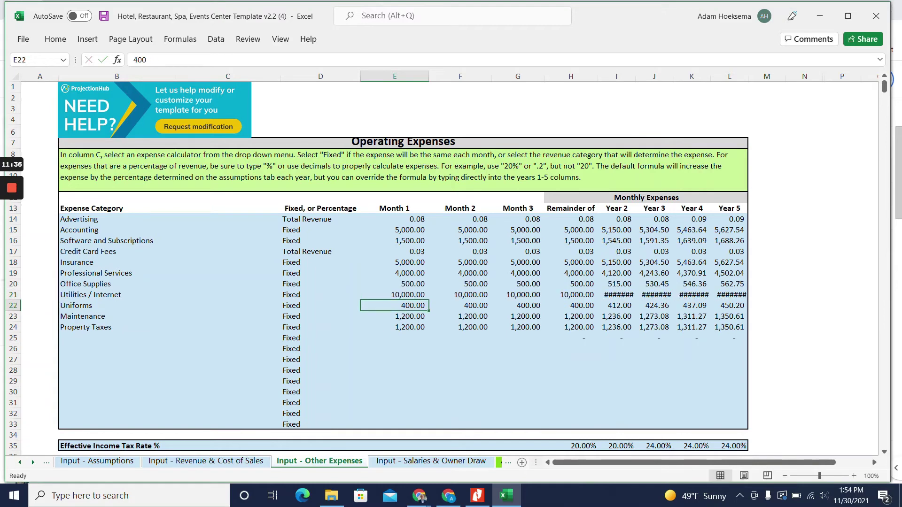
Step: Fit the widths of the Year 2 through Year 5 columns to their contents
drag(617, 76, 729, 76)
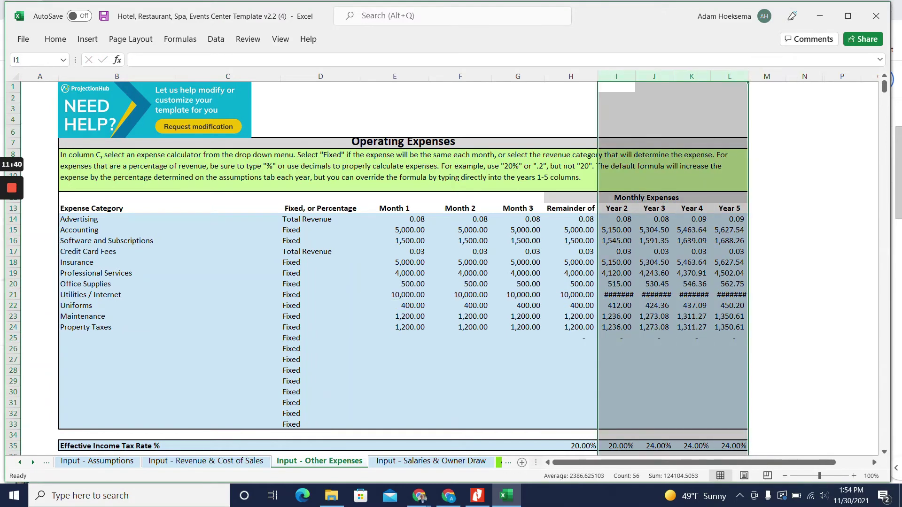
double_click(748, 76)
click(395, 306)
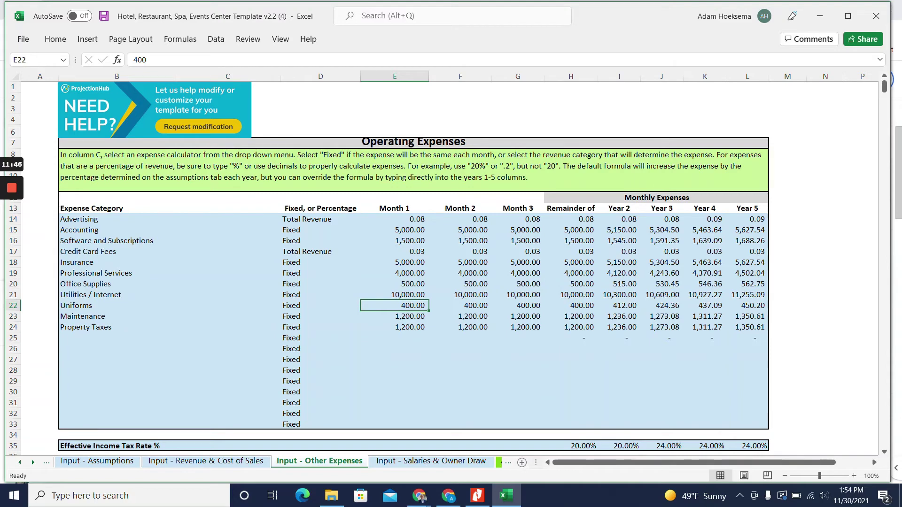
Step: Set the Month 1 Maintenance expense to 5,000 and Property Taxes to 10,000
click(395, 316)
text(5000)
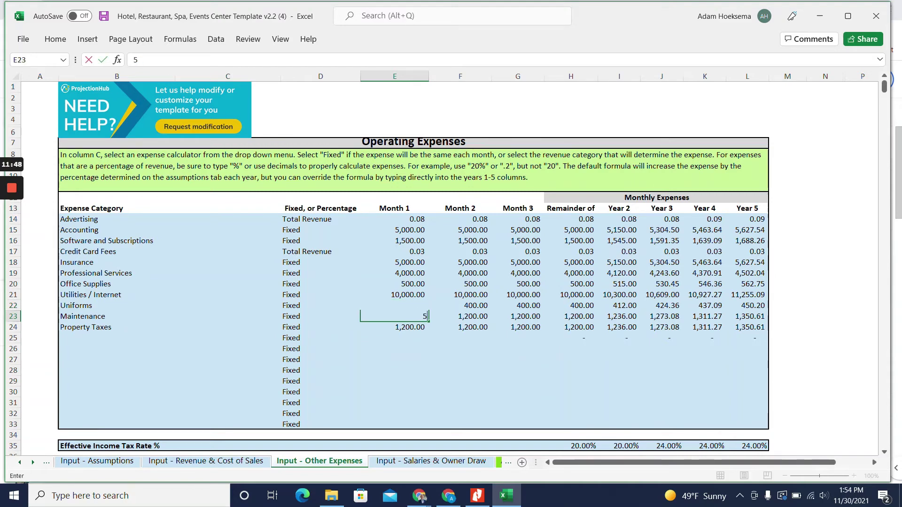
key(Return)
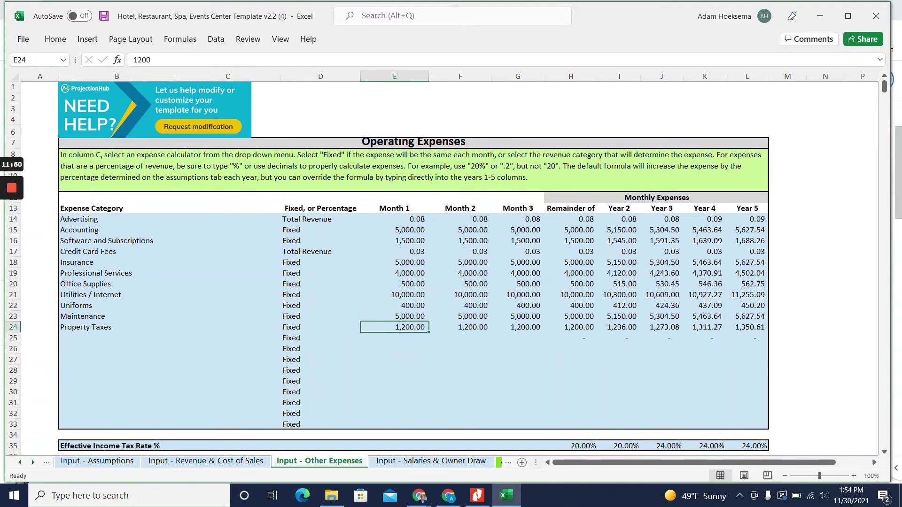
text(100)
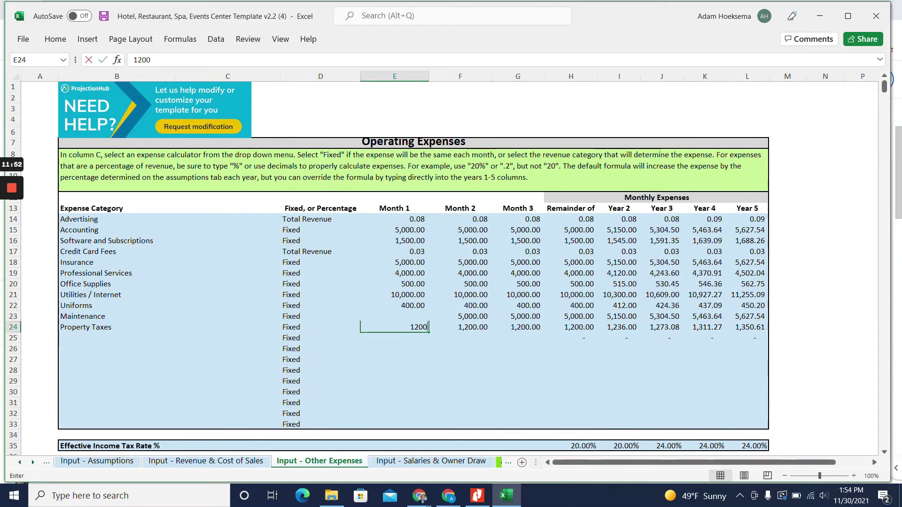
text(00)
key(Return)
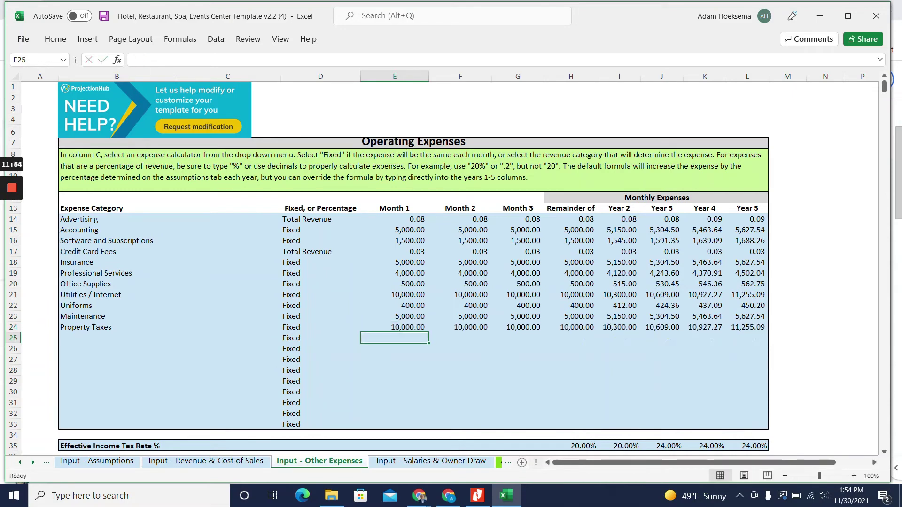
key(Up)
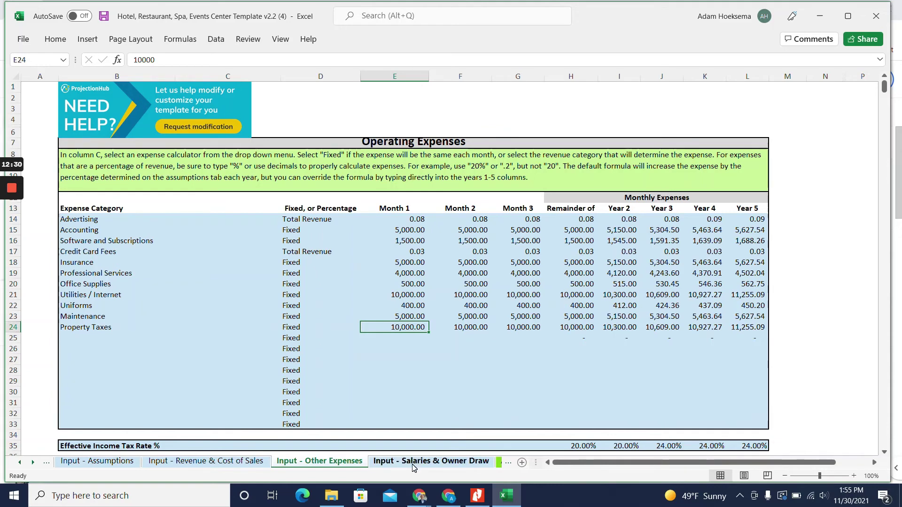
Step: Add Security as an expense category in row 28 of the operating expenses table
click(116, 327)
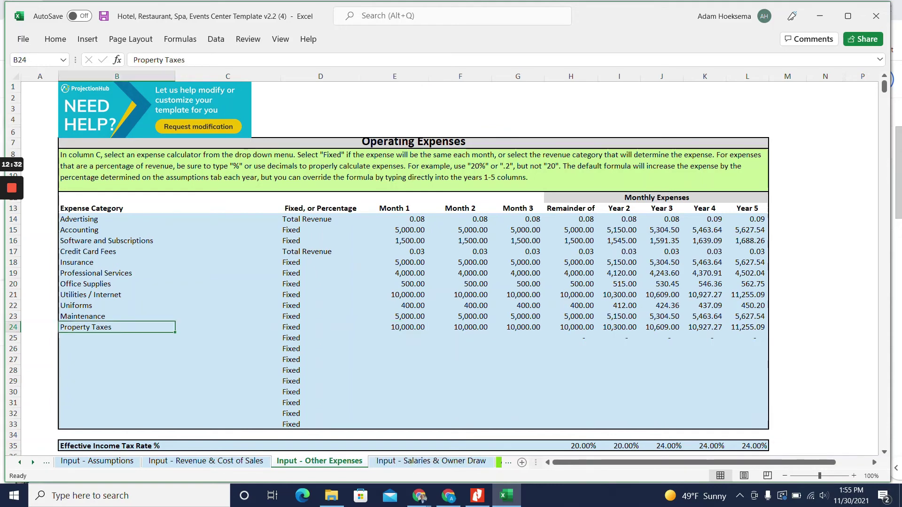
click(117, 349)
click(117, 338)
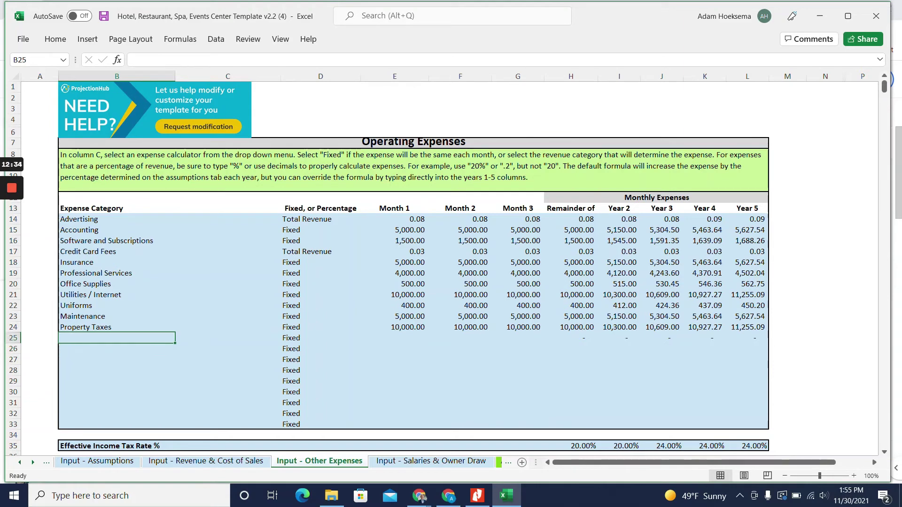
click(117, 349)
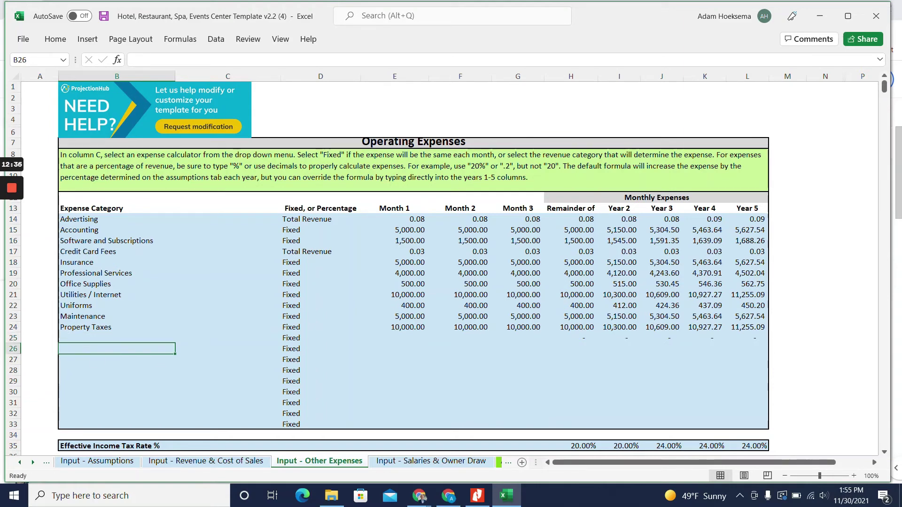
click(116, 360)
click(116, 371)
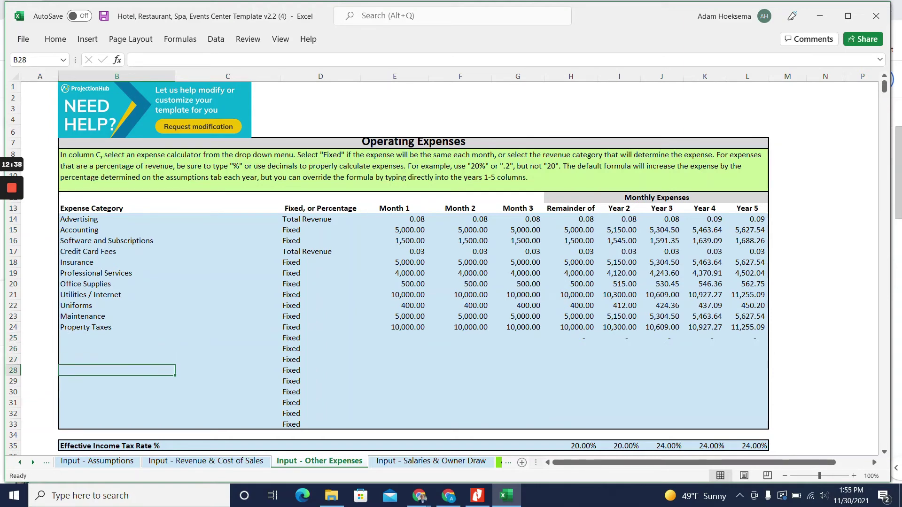
text(Securt)
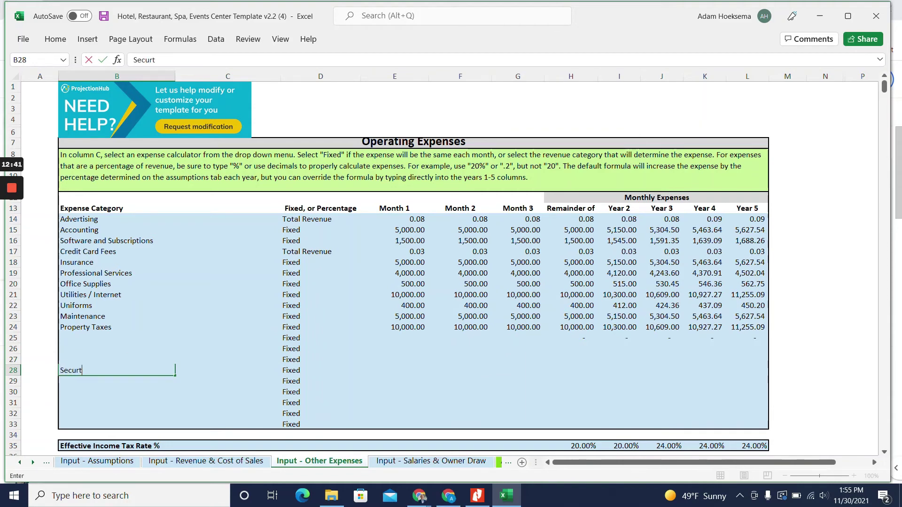
key(BackSpace)
text(ity)
key(Tab)
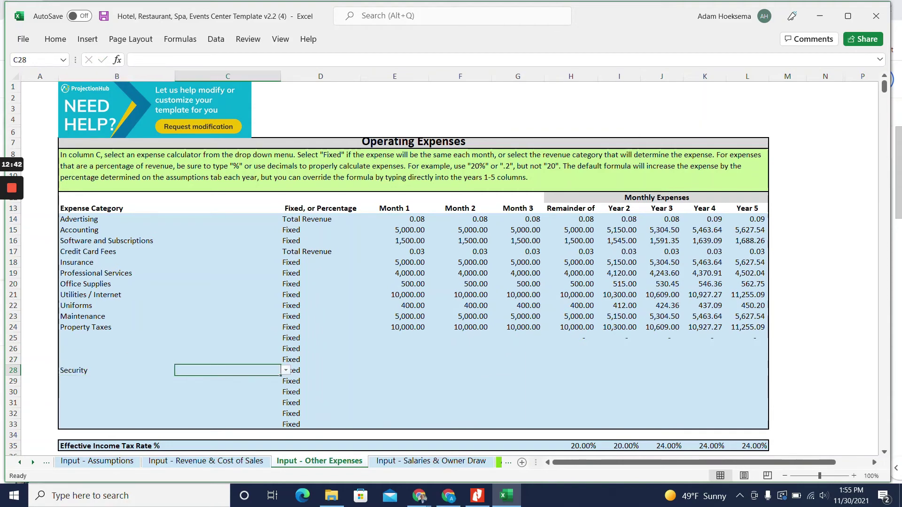
Step: Set the Month 1 Security expense to 2,000, keeping it as a fixed expense
click(287, 371)
key(Escape)
click(395, 370)
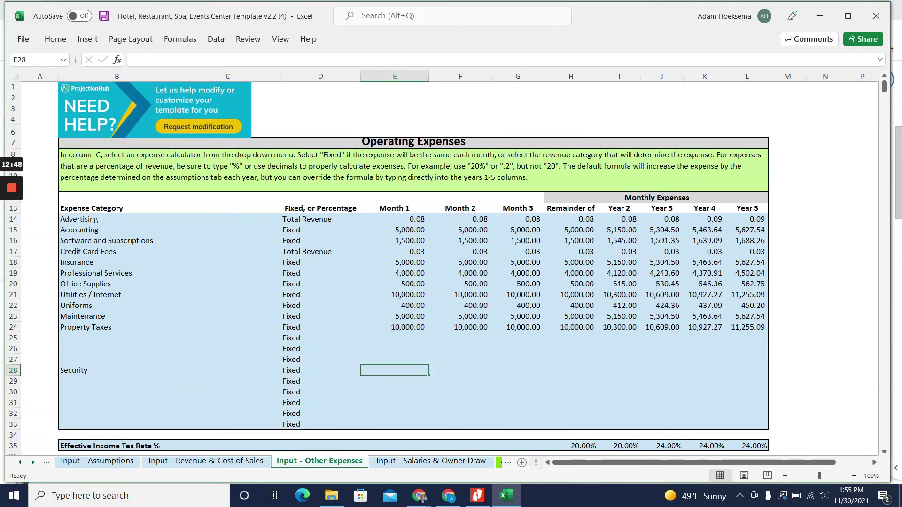
text(2,000)
key(Return)
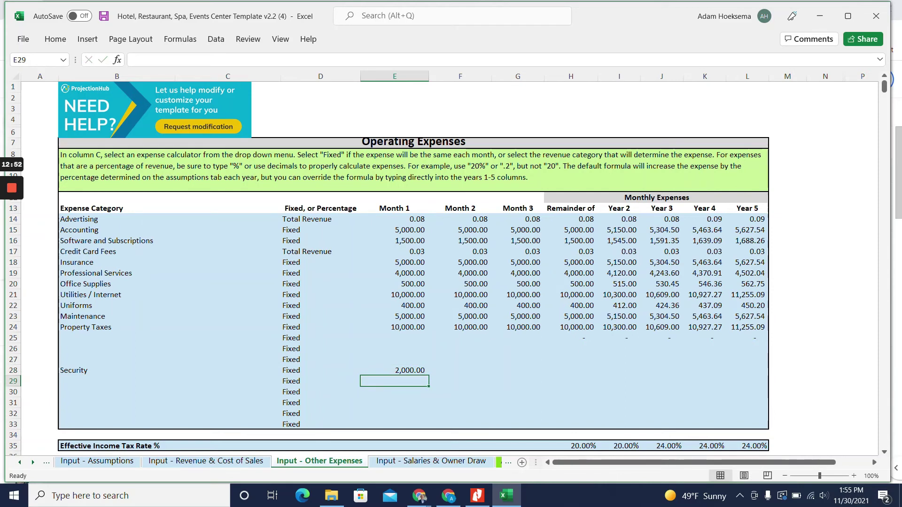
Step: Copy the Month 1 Security expense across its row through Year 5
click(394, 370)
drag(429, 376, 756, 375)
click(571, 403)
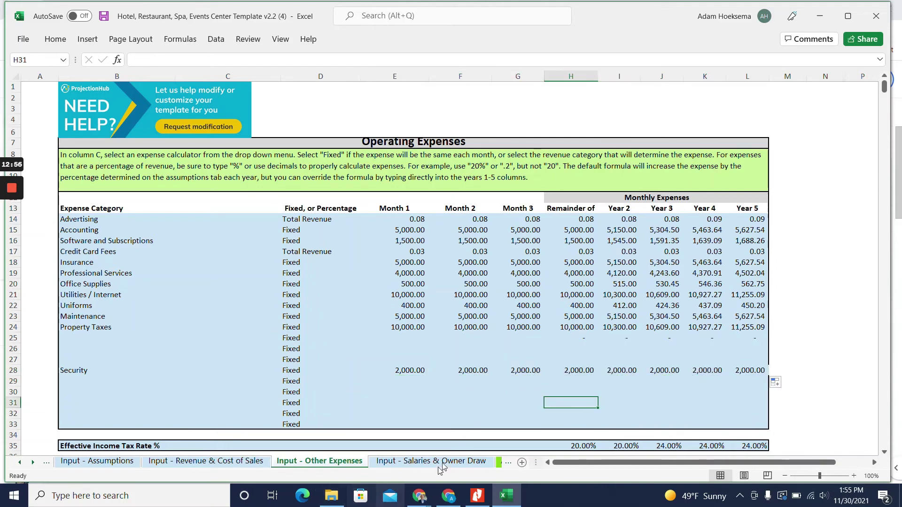
scroll(442, 268, down, 3)
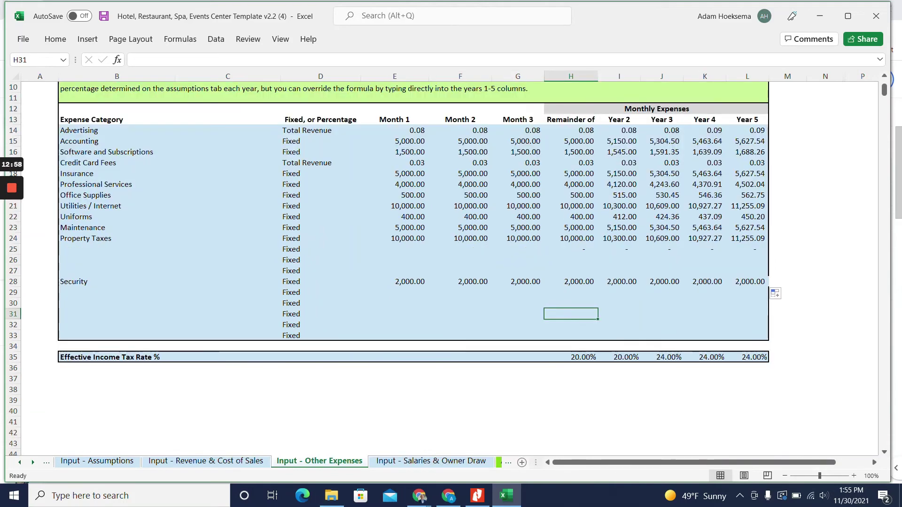
scroll(413, 220, up, 3)
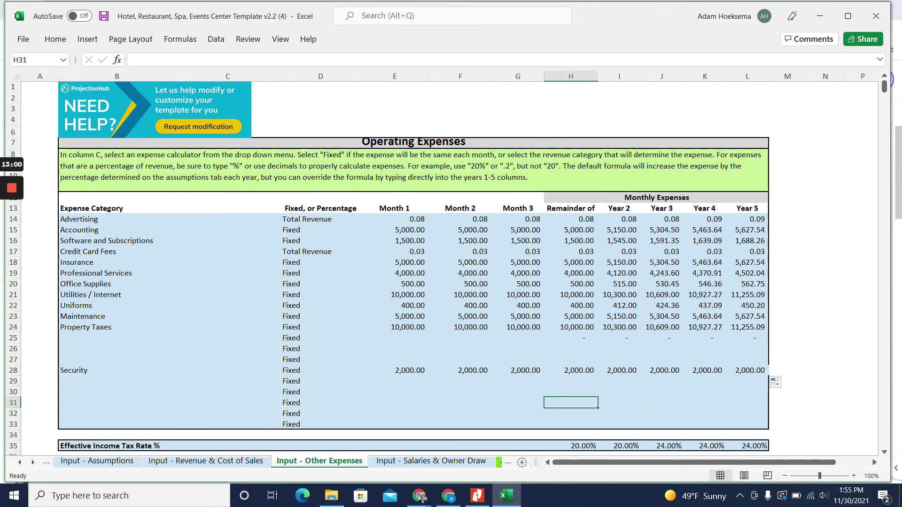
Step: Open the Input - Salaries & Owner Draw sheet and examine the start months, end months and employee counts of the listed jobs
click(431, 461)
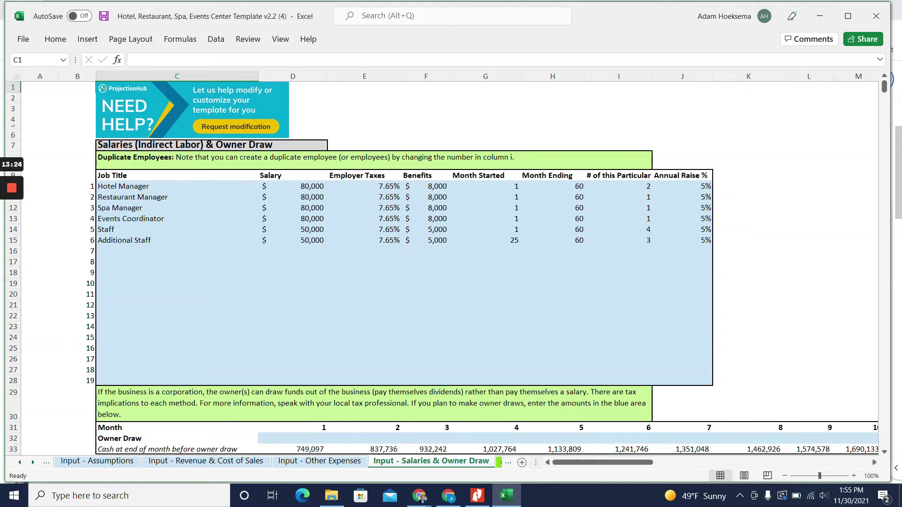
drag(489, 186, 488, 240)
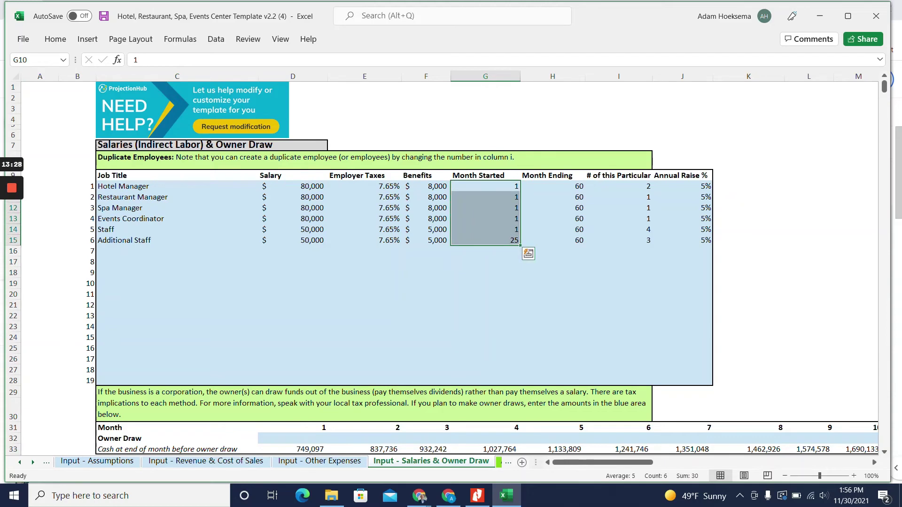
drag(552, 186, 553, 241)
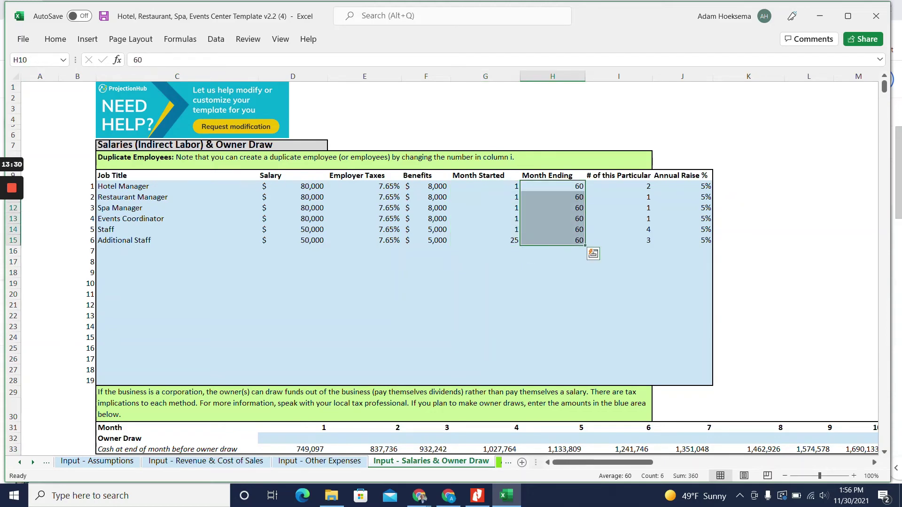
click(553, 230)
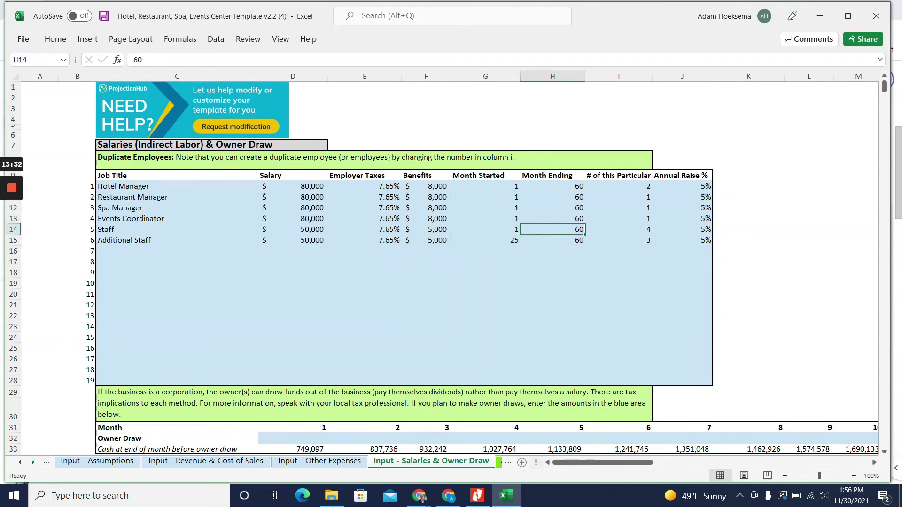
drag(619, 186, 619, 240)
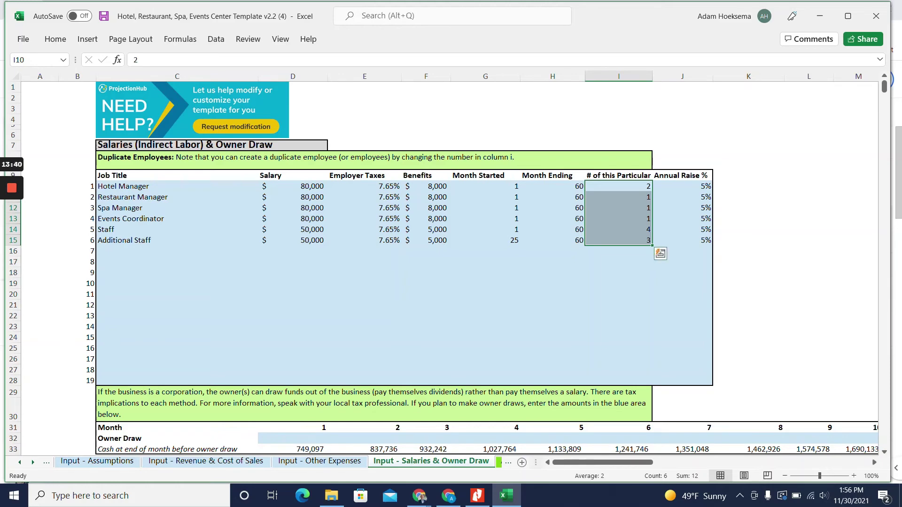
click(618, 186)
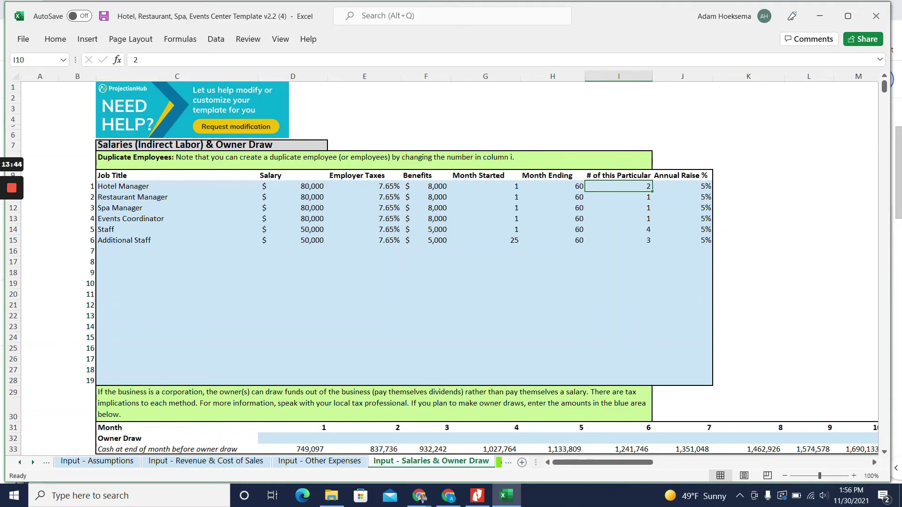
Step: Set the number of Restaurant Manager employees to 2
click(618, 197)
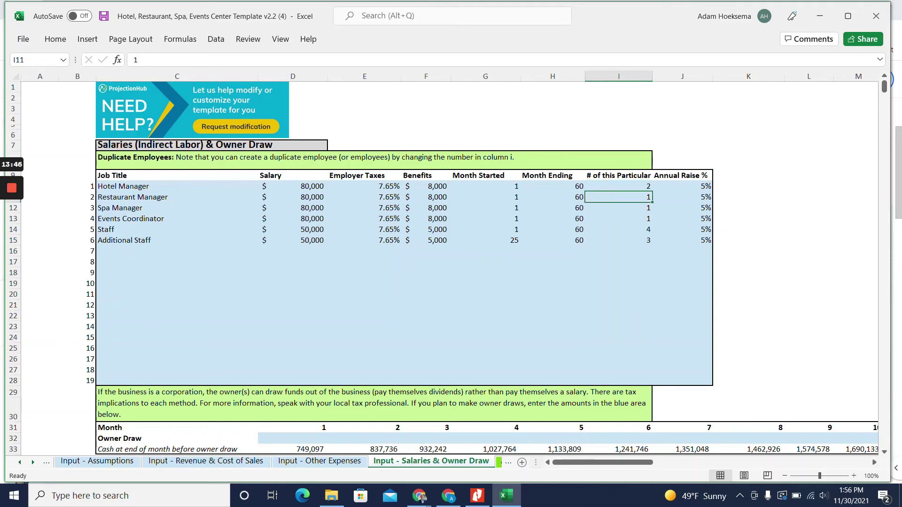
text(2)
key(Return)
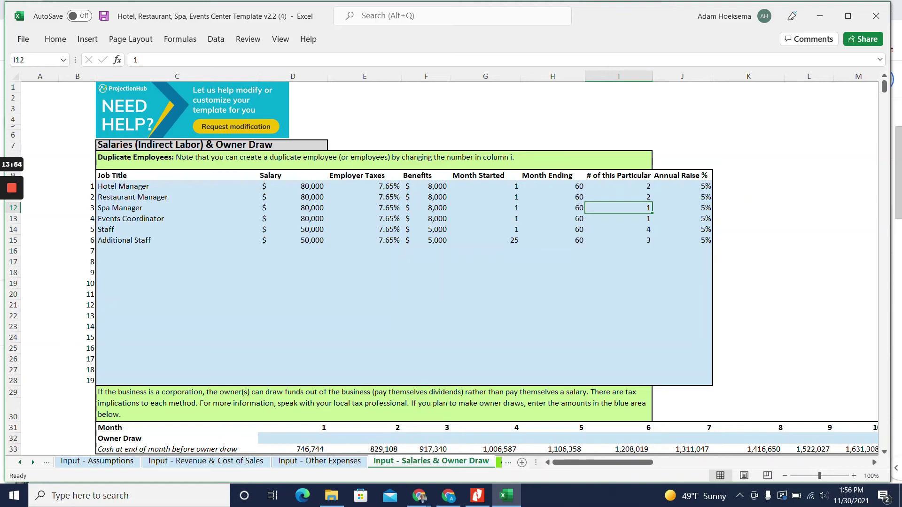
Step: Examine the employee counts and start months of the Staff and Additional Staff rows
click(619, 229)
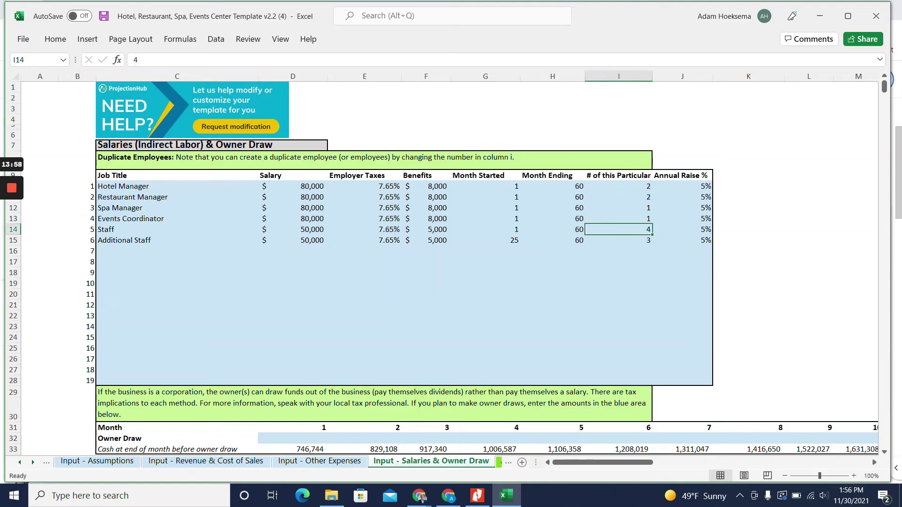
click(486, 229)
click(485, 240)
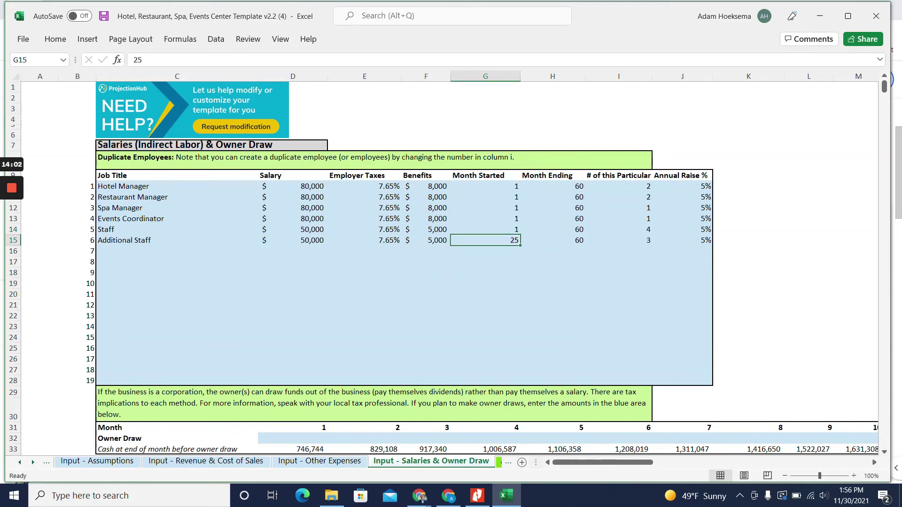
click(619, 240)
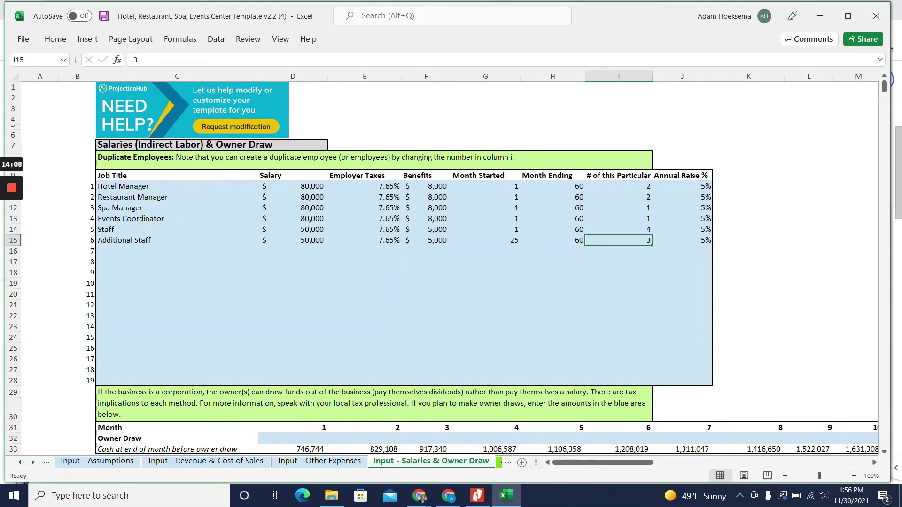
Step: Enter an owner draw of 10,000 for Month 1 and copy it across the following months
click(293, 439)
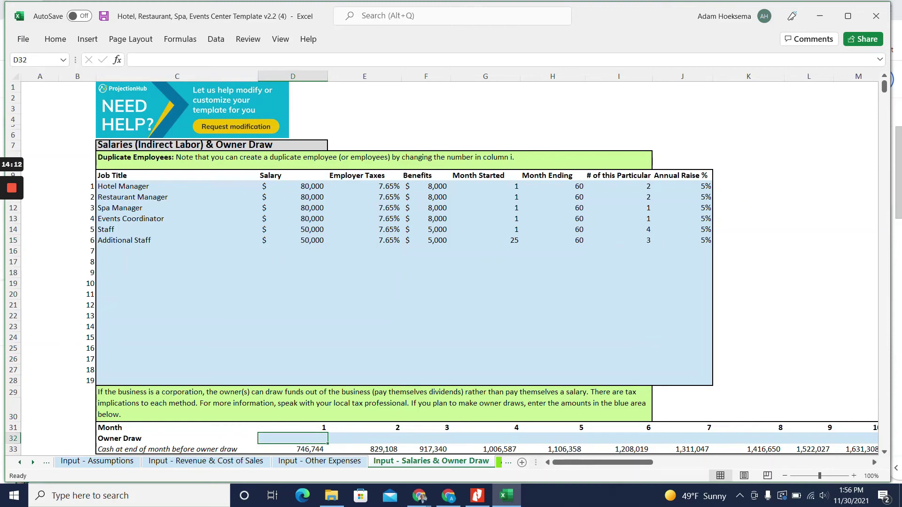
text(10000)
key(Return)
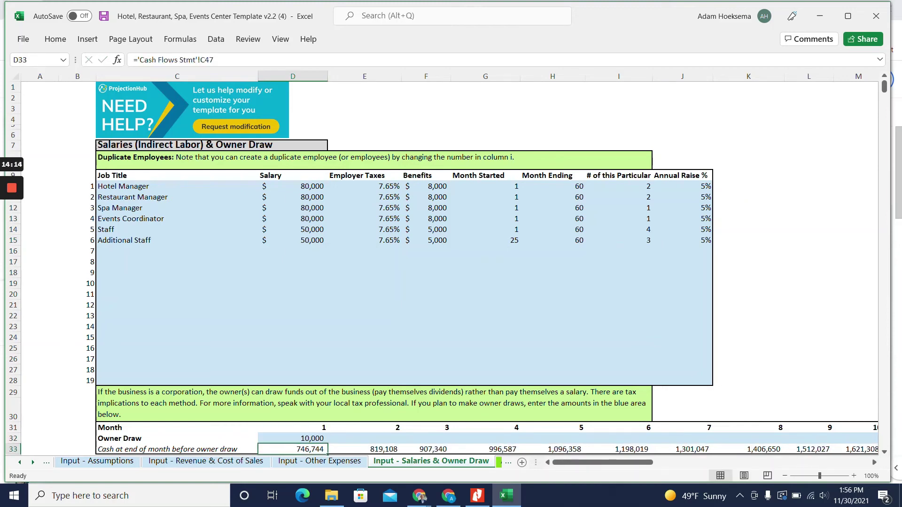
click(292, 439)
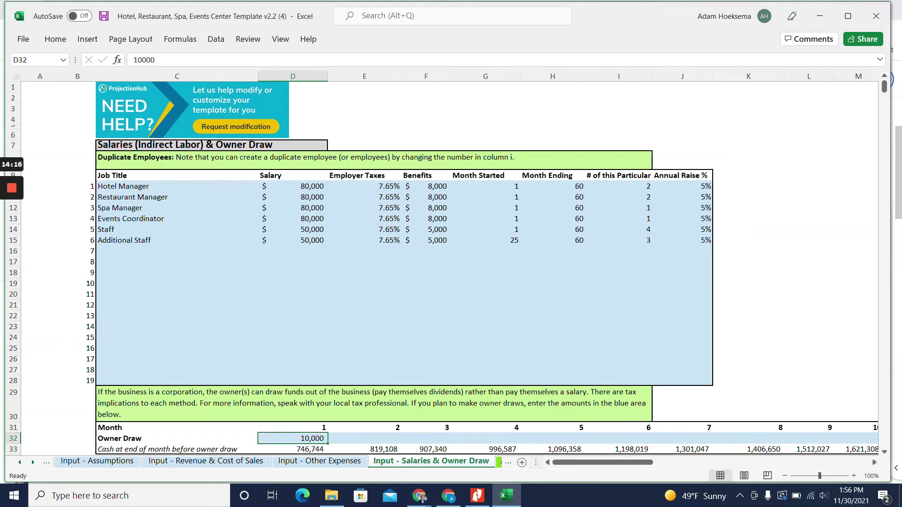
drag(328, 443, 882, 442)
key(Home)
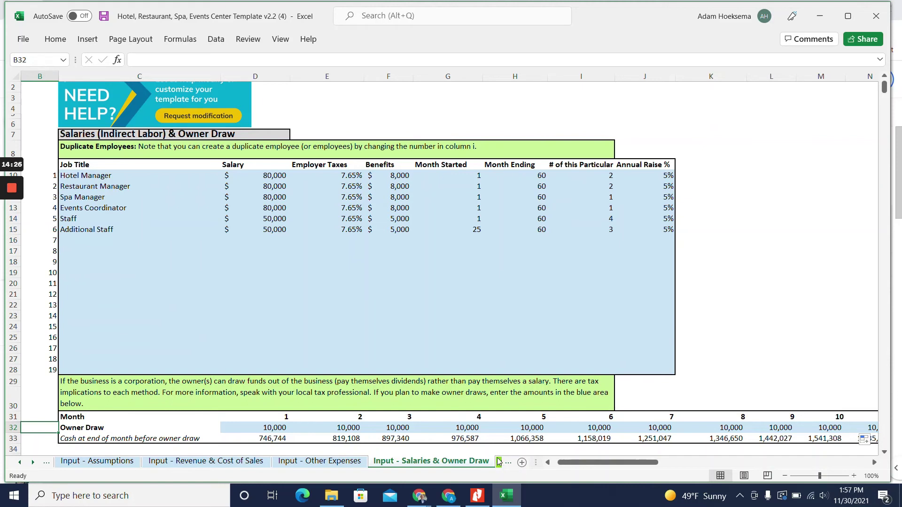
Step: Set the Hotel Manager's salary to 100,000
click(255, 175)
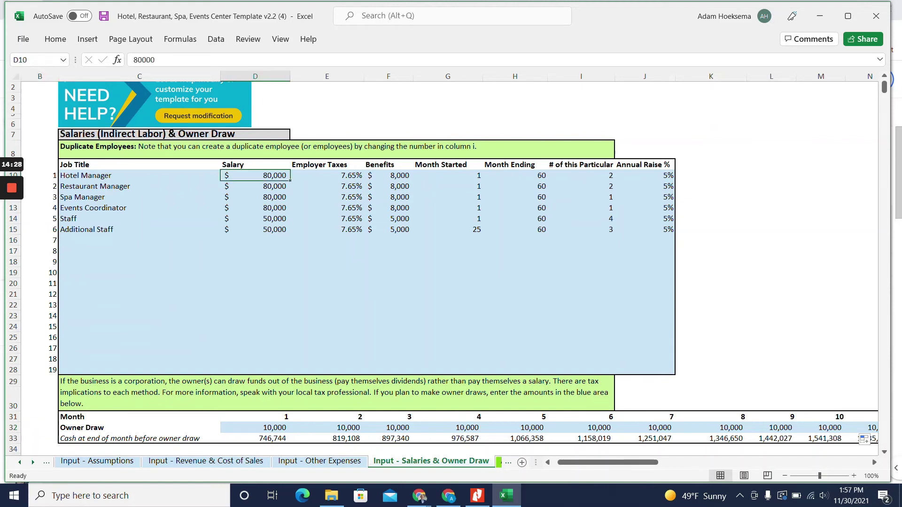
text(100,00)
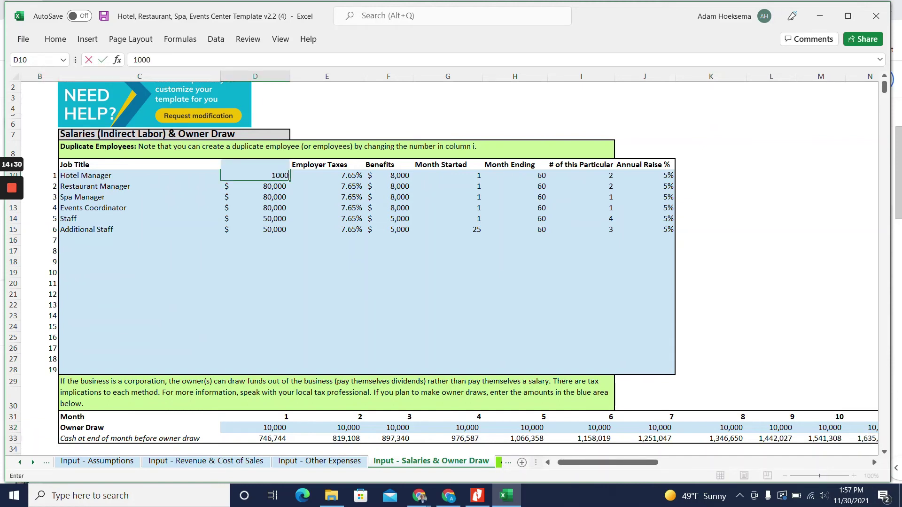
text(00)
key(Return)
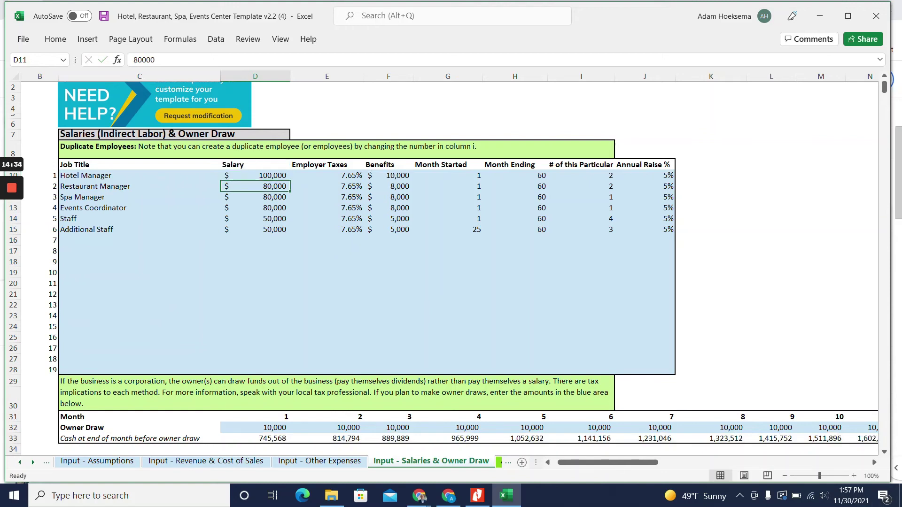
Step: Add Property Manager as a job title in the first empty row below Additional Staff
key(Down)
key(Down)
key(Down)
key(Down)
key(Left)
key(Down)
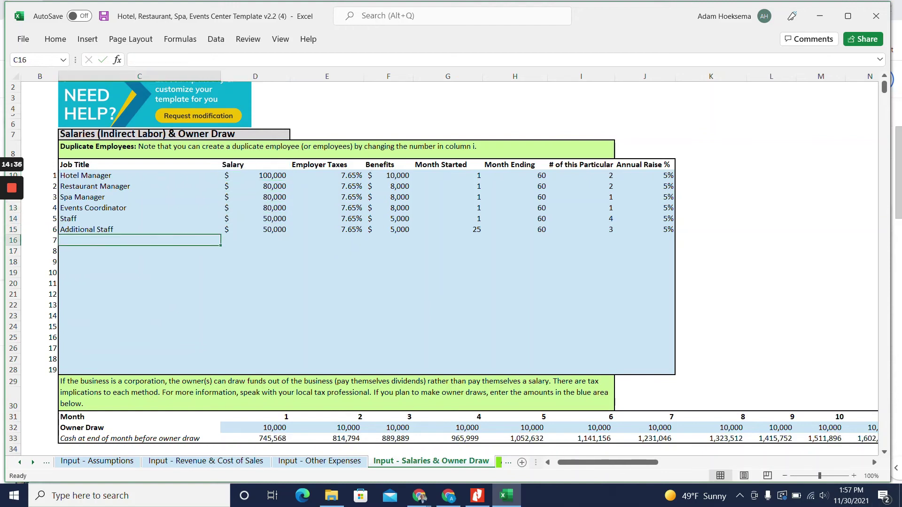
text(P)
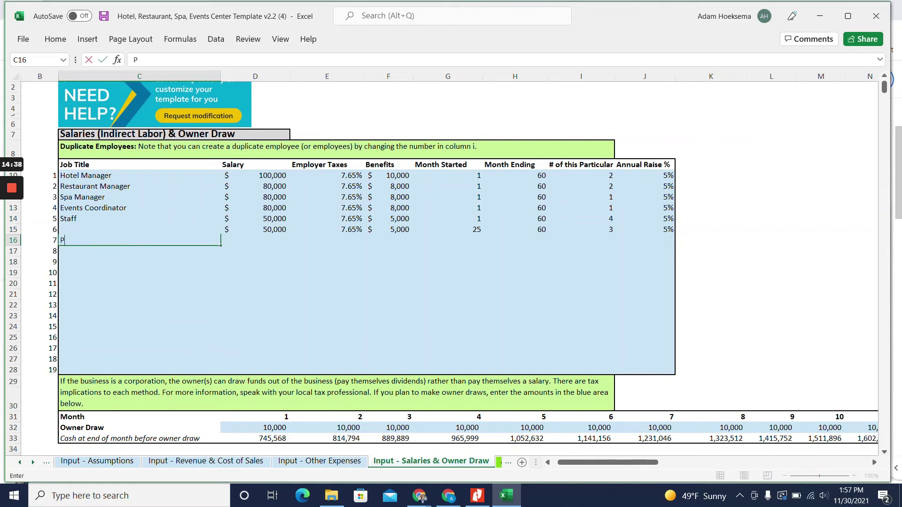
text(ooperty Manager)
key(Return)
Step: Set the Property Manager's salary to 125,000
key(Right)
key(Up)
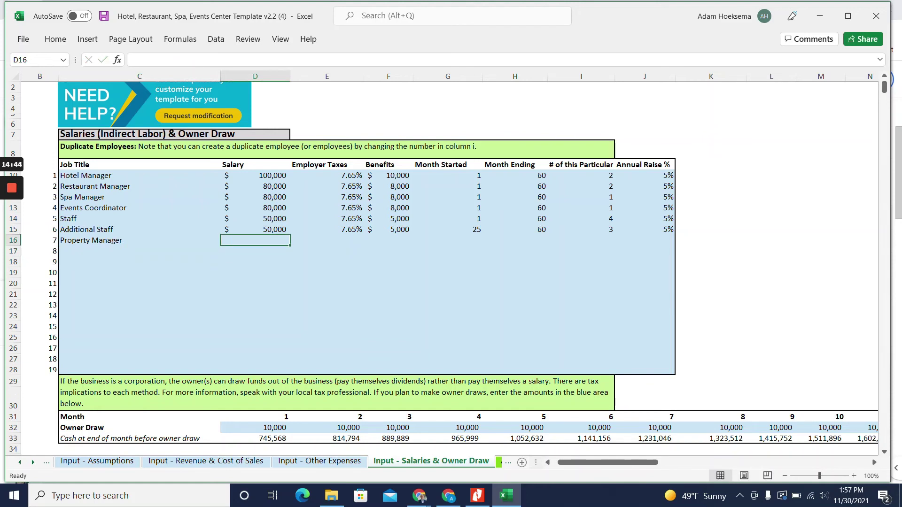
text(125000)
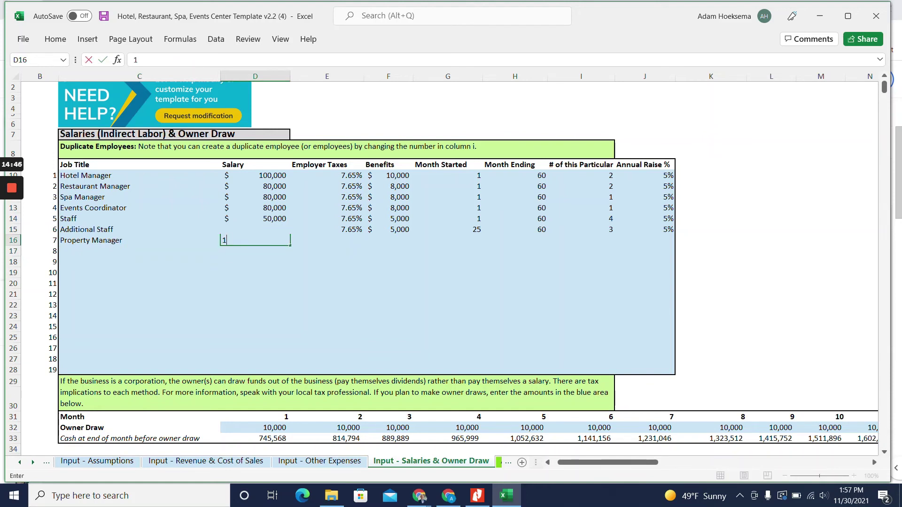
key(Return)
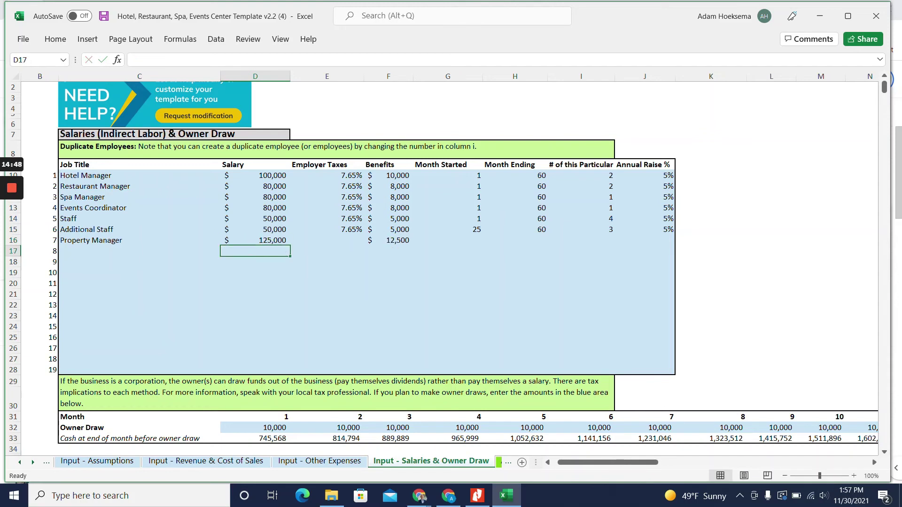
Step: Set the Property Manager's employer taxes to 7.65%
key(Up)
key(Right)
key(Up)
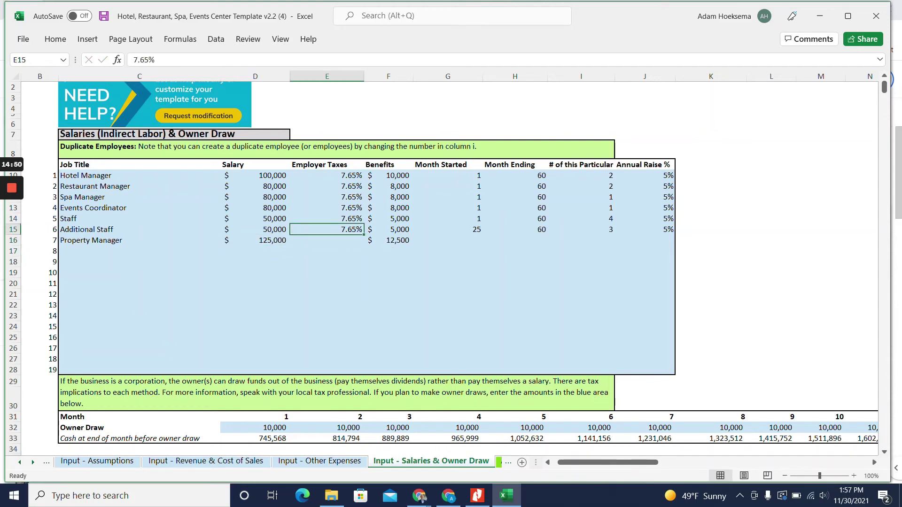
key(Delete)
key(Down)
text(7.65)
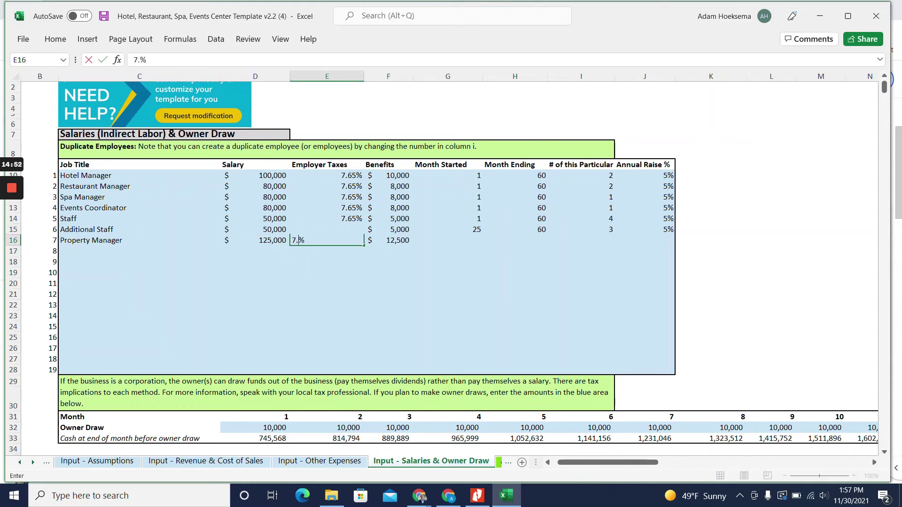
Step: Set the Property Manager's starting month to 1 and ending month to 60
click(448, 240)
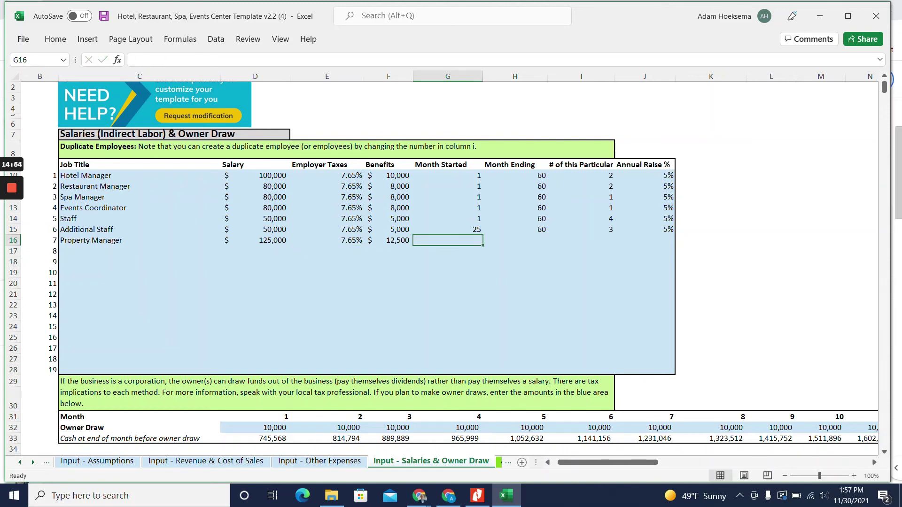
text(1)
key(Right)
text(60)
key(Return)
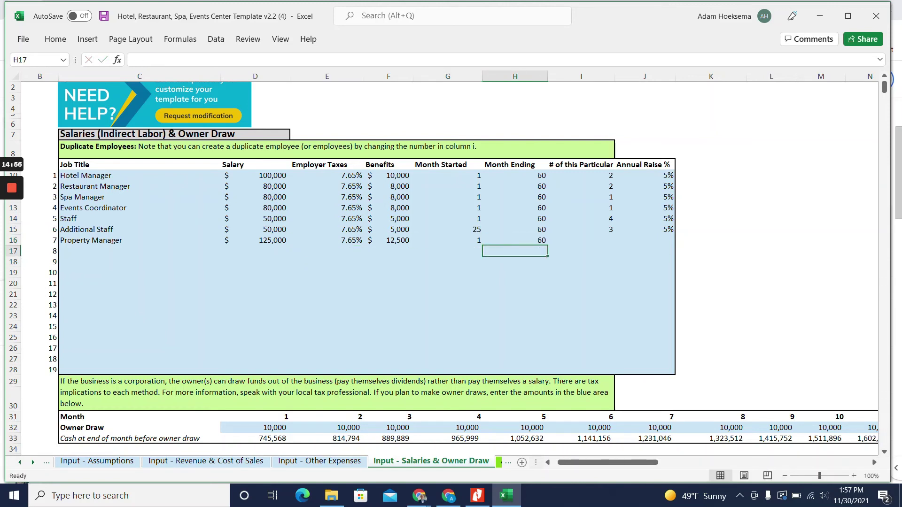
Step: Set the number of Property Managers to 1 and their annual raise to 5%
click(581, 240)
text(1)
key(Right)
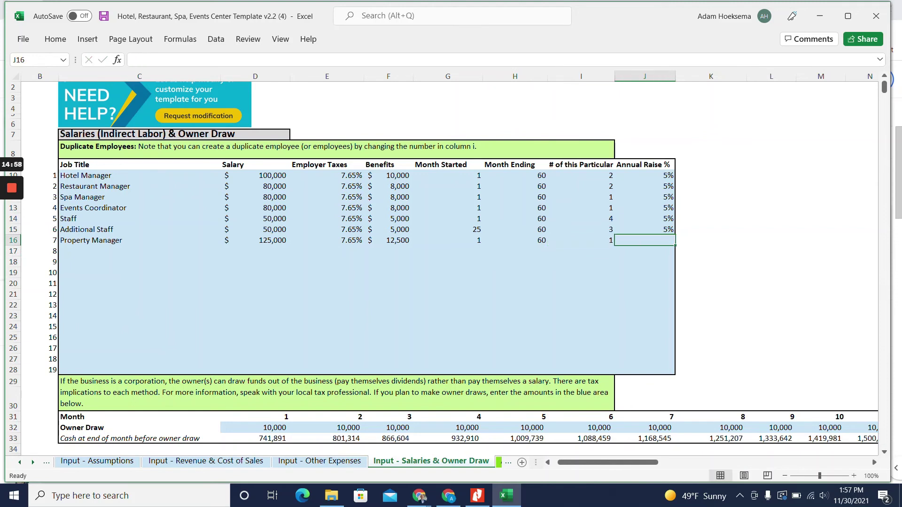
text(5)
key(Return)
key(Return)
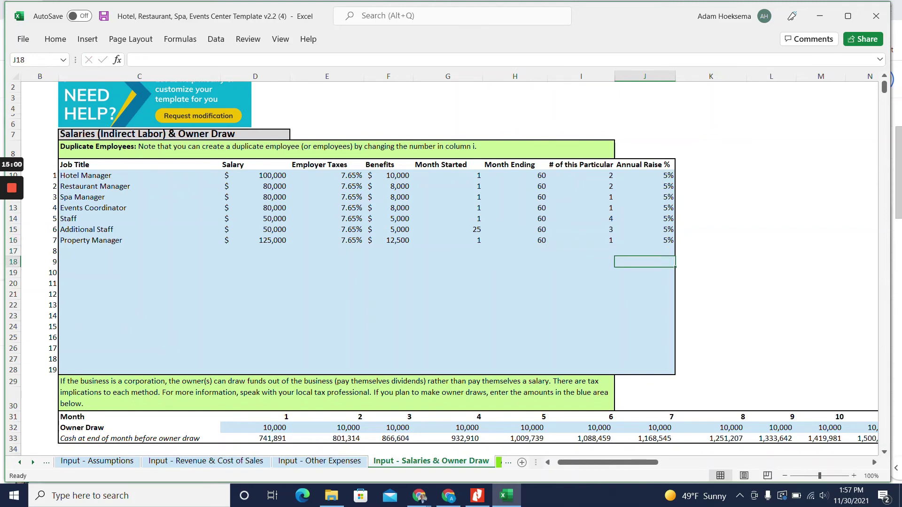
Step: Open the At a Glance sheet and review the profit and loss summary, sales and cash flow charts, and Use of Funds chart
click(498, 463)
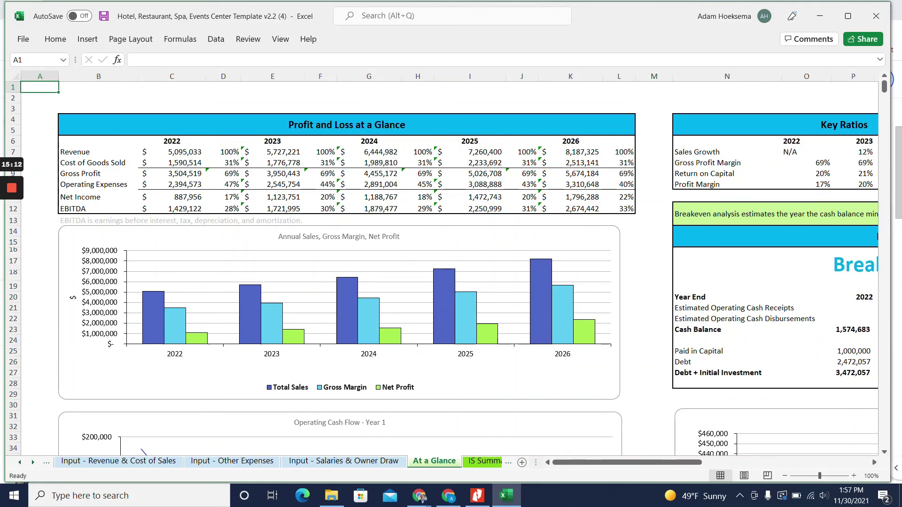
scroll(544, 291, down, 6)
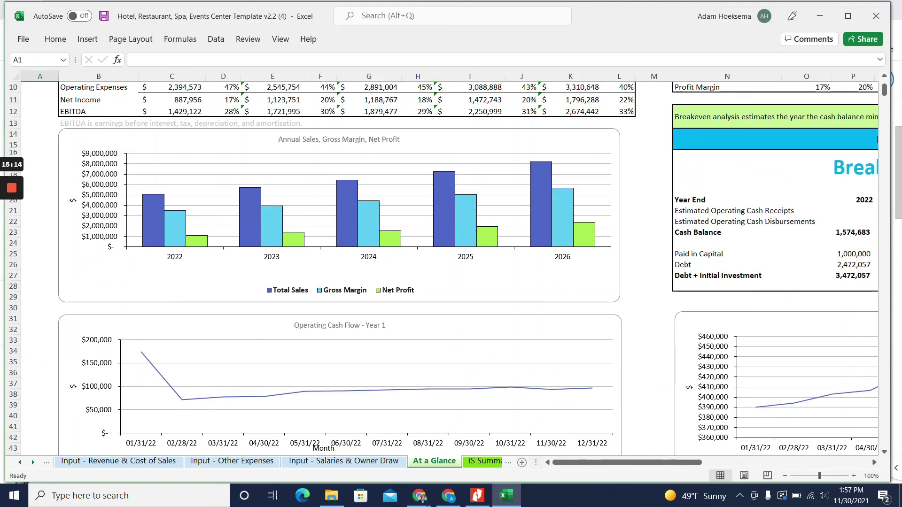
scroll(544, 291, down, 8)
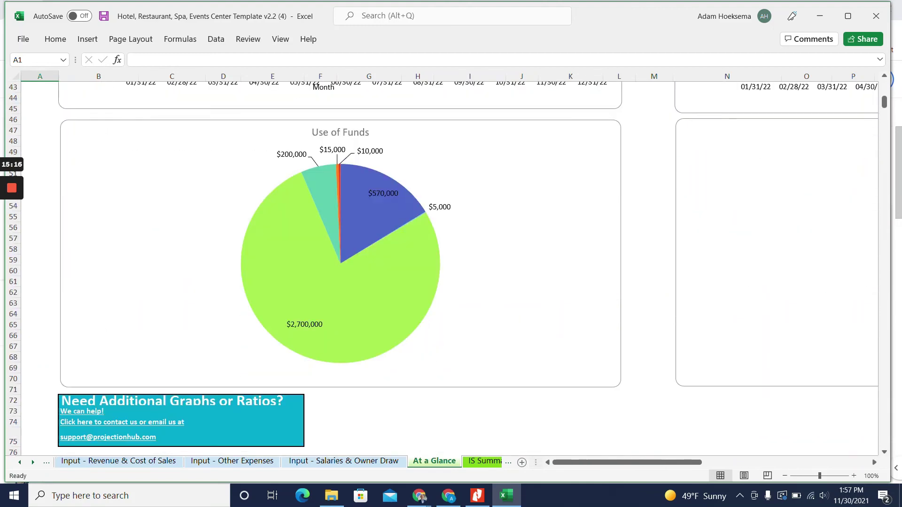
scroll(305, 324, up, 5)
scroll(709, 329, up, 5)
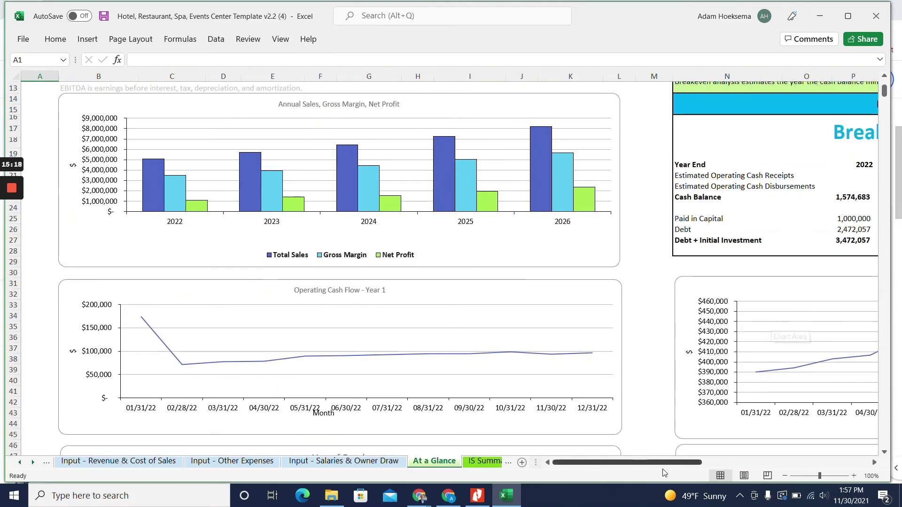
Step: Examine the Breakeven Analysis, the Year 1 Sales Forecast chart and the Key Ratios on the At a Glance sheet
drag(676, 463, 774, 464)
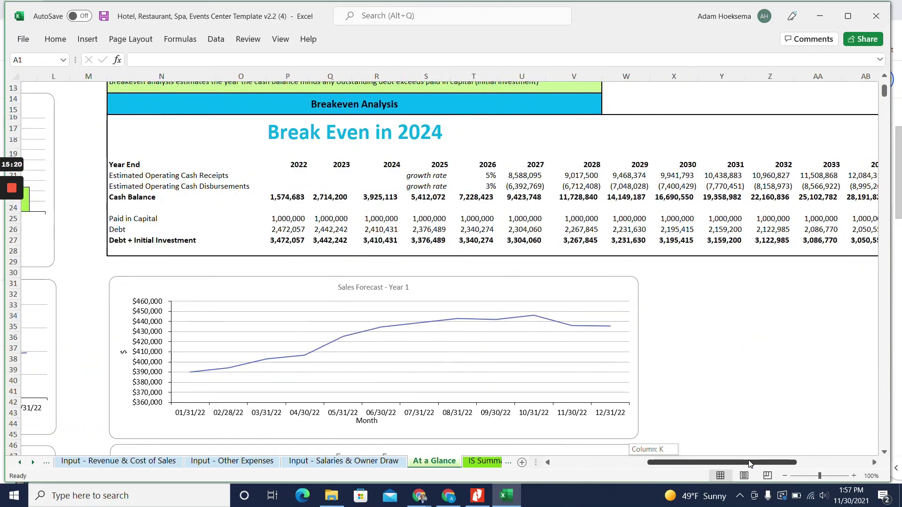
scroll(450, 272, down, 5)
scroll(443, 265, up, 5)
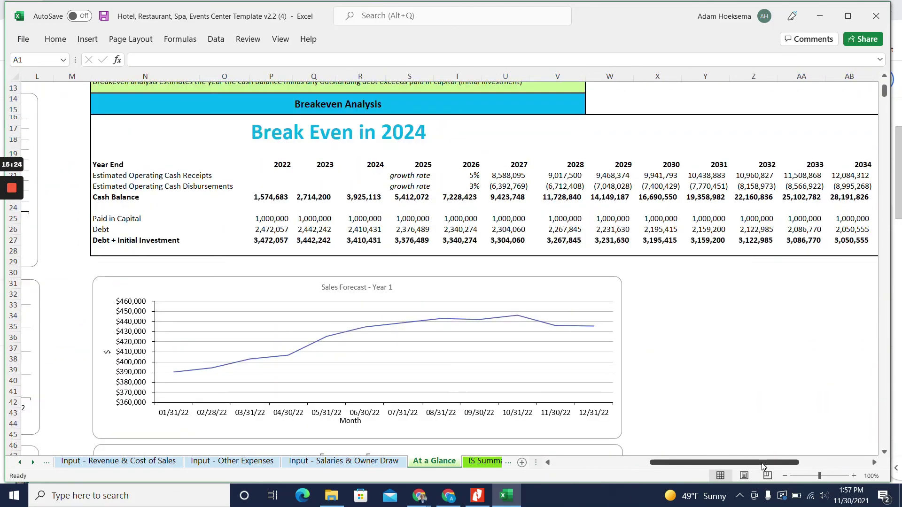
drag(762, 464, 445, 422)
scroll(444, 268, up, 4)
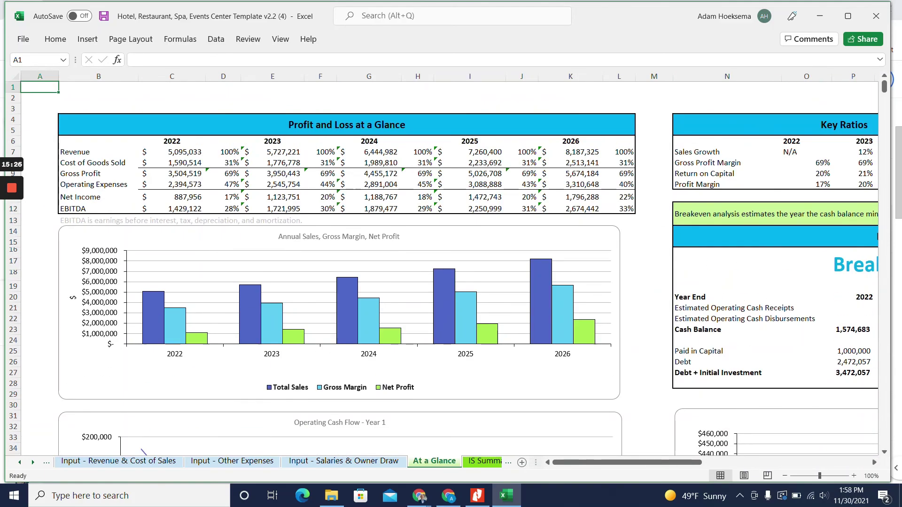
drag(647, 467, 718, 467)
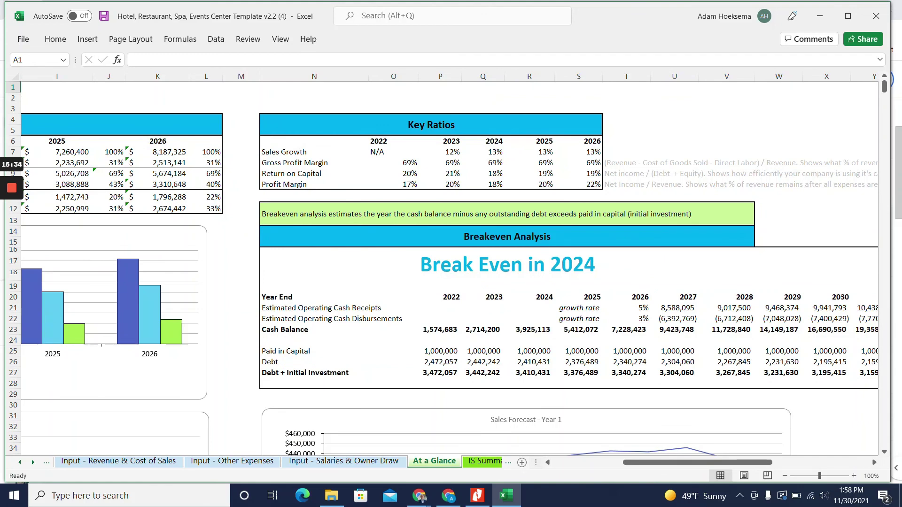
Step: Review the annual income statement, cash flow and balance sheet summaries, followed by the monthly versions of the three statements
click(484, 461)
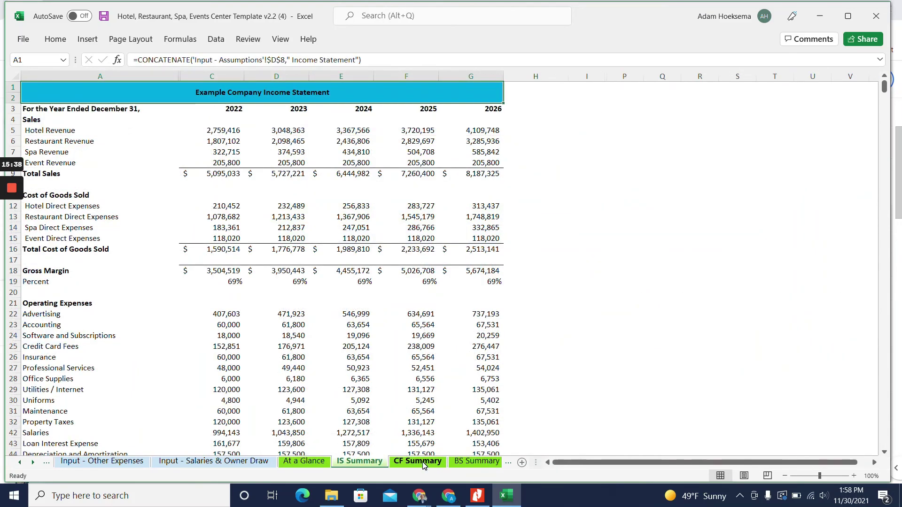
click(424, 465)
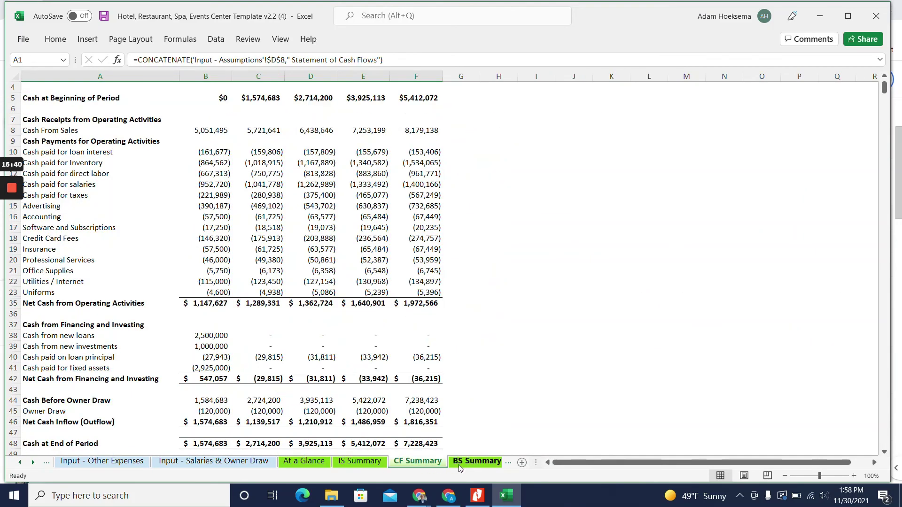
click(475, 463)
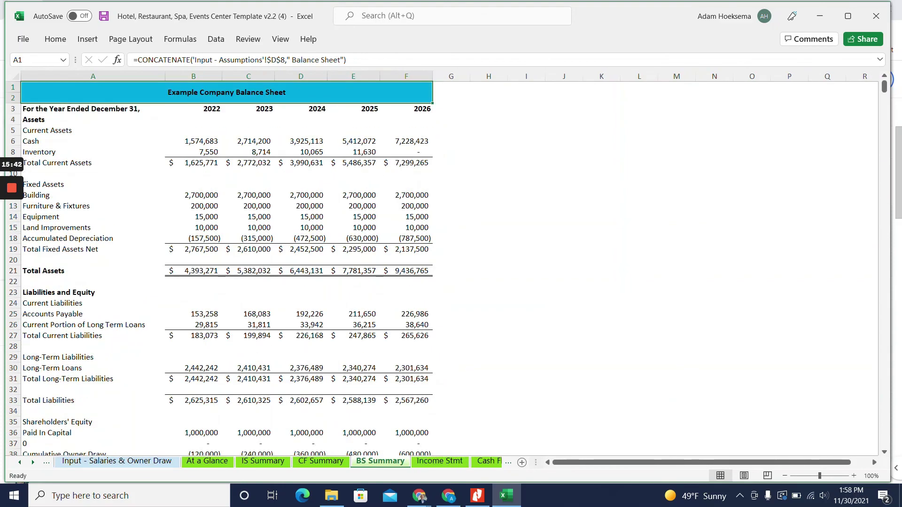
click(450, 464)
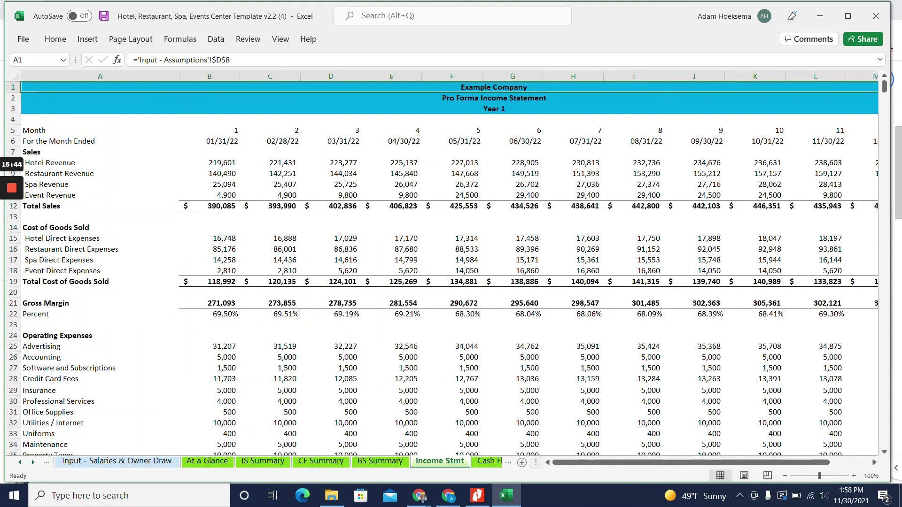
click(484, 463)
click(467, 465)
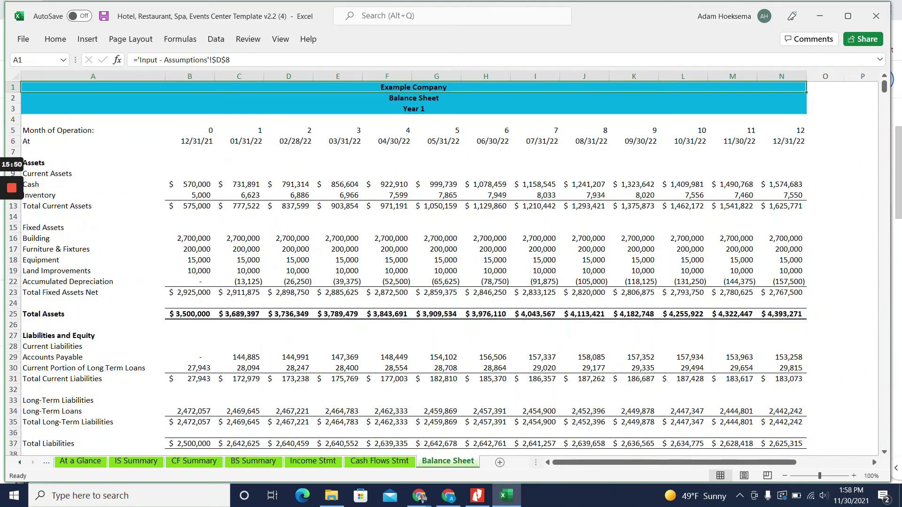
Step: Return to the Input - Revenue & Cost of Sales sheet and view the Hotel section at its beginning
click(23, 465)
click(22, 464)
click(22, 464)
click(23, 464)
click(22, 464)
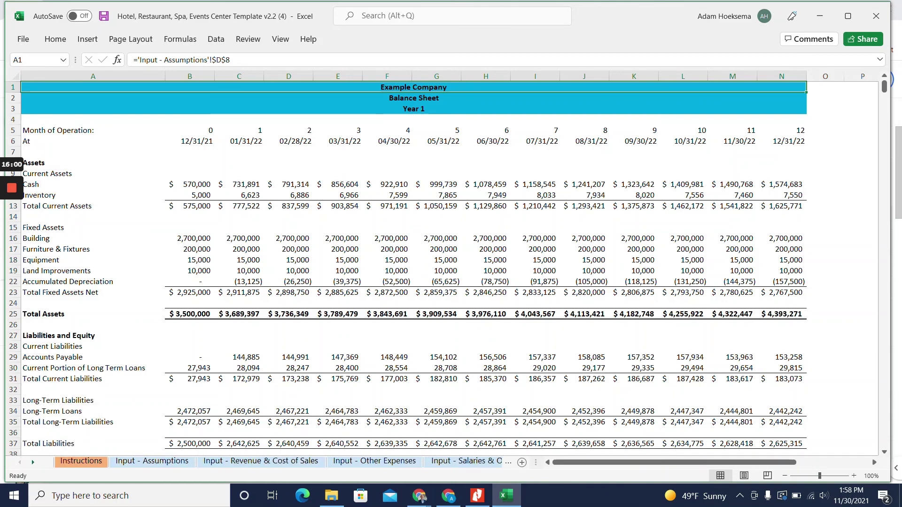
click(261, 461)
scroll(450, 211, up, 6)
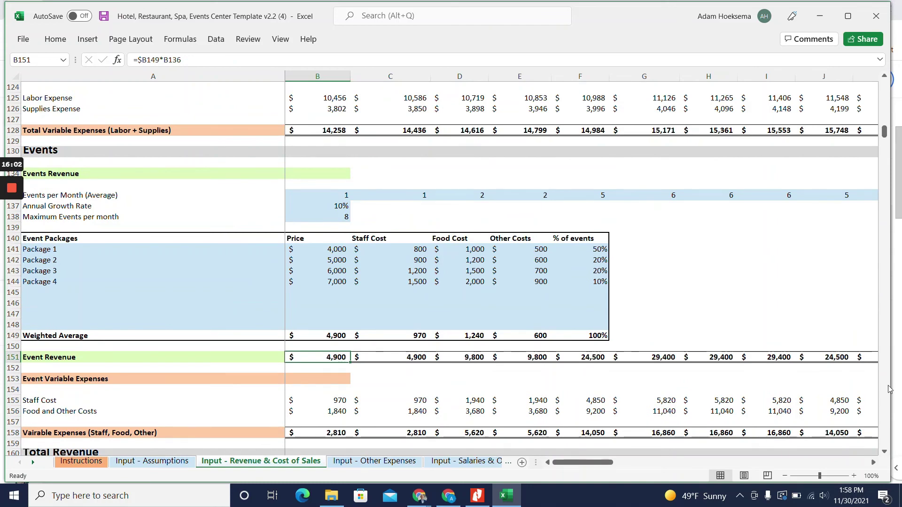
drag(882, 133, 883, 85)
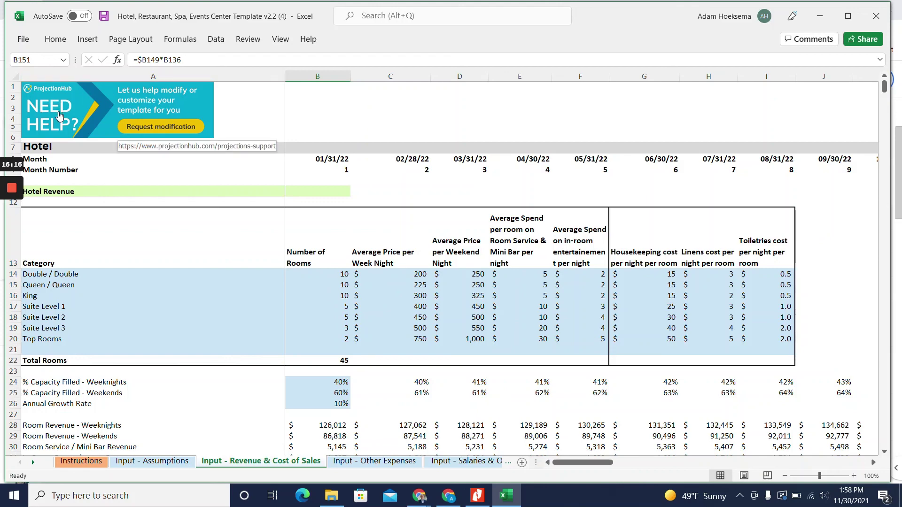
Step: Review the Template Help Form on the linked modification request page and return to the Excel workbook
click(140, 126)
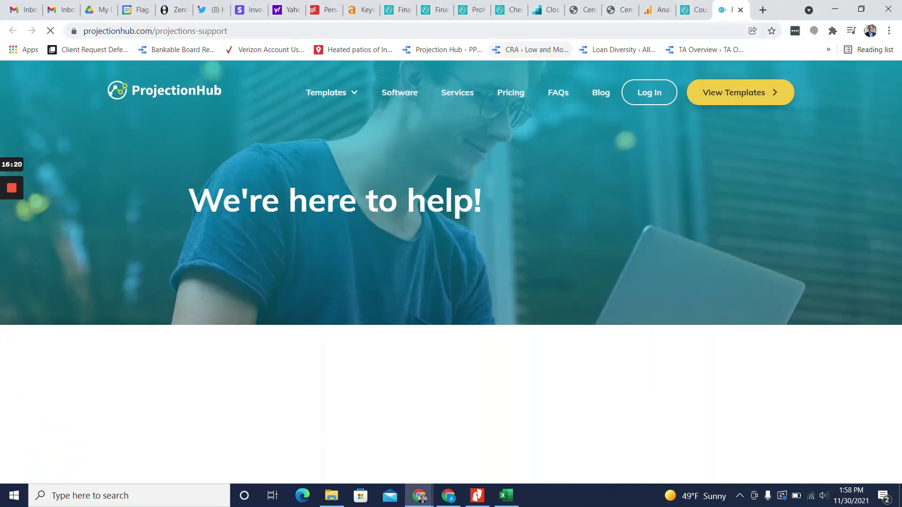
drag(720, 17, 433, 67)
scroll(342, 125, down, 15)
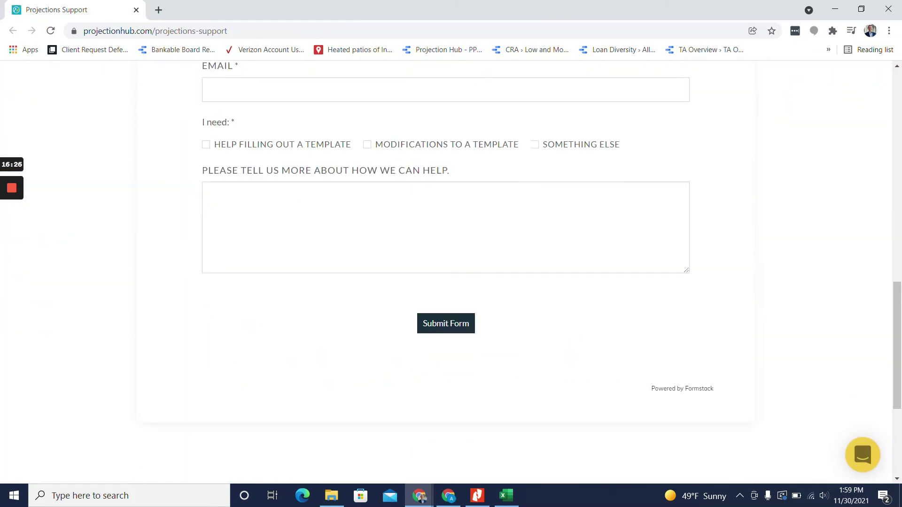
scroll(368, 271, up, 12)
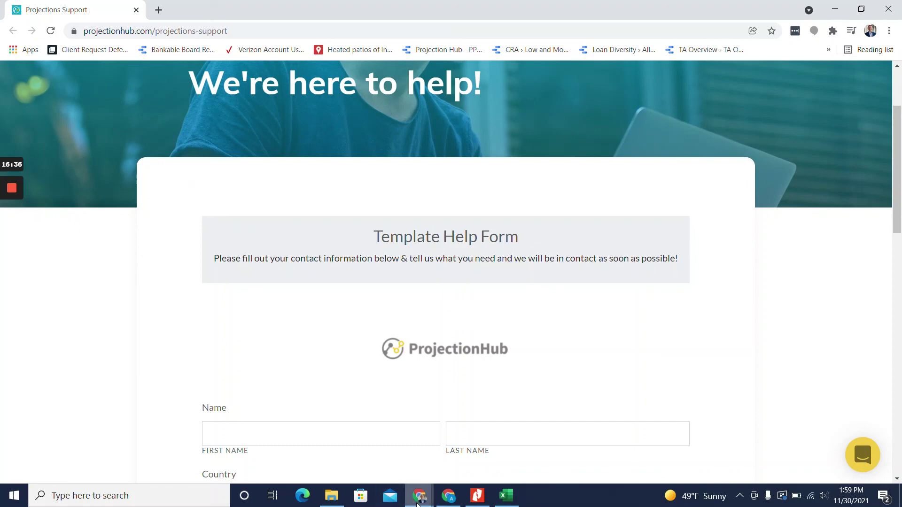
click(515, 501)
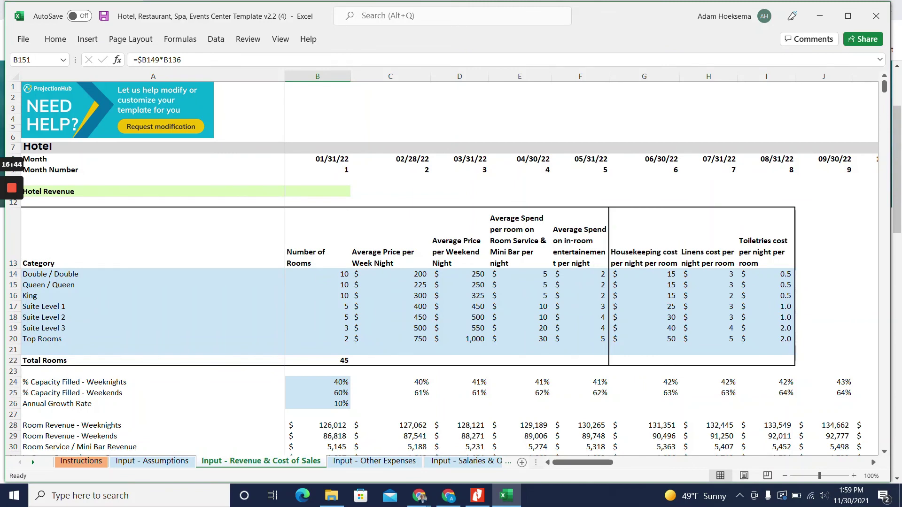
mouse_move(2, 190)
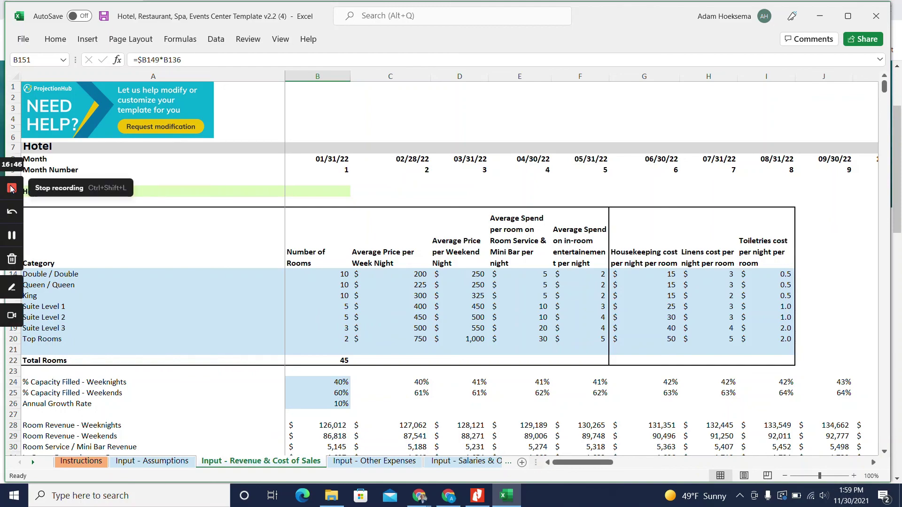